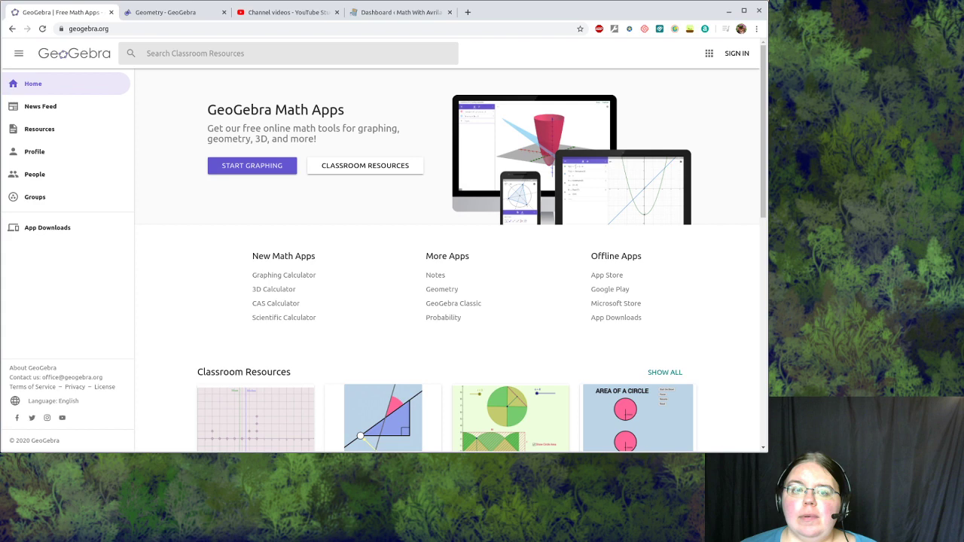
Step: In the Geometry app, open the saved 'beach' file for editing without saving the blank construction
left_click(166, 16)
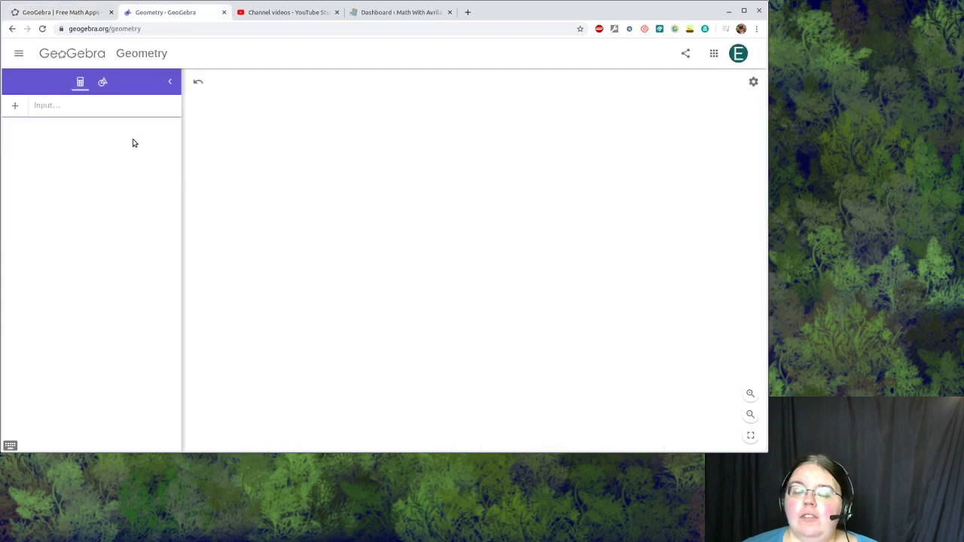
left_click(19, 53)
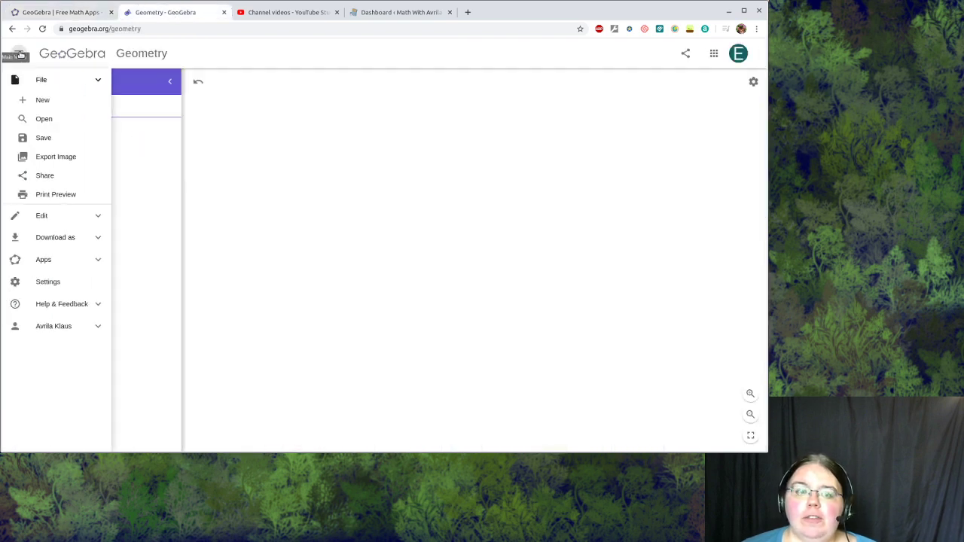
left_click(44, 119)
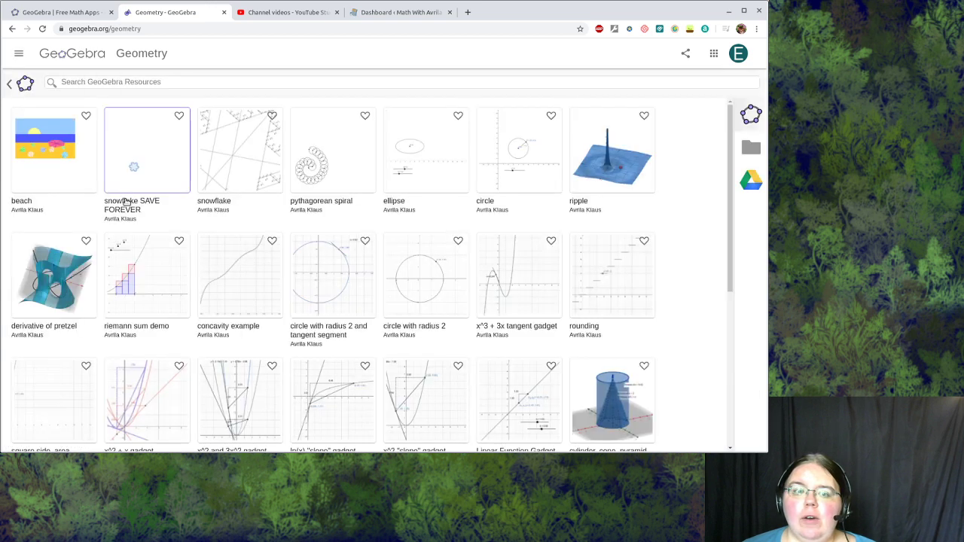
left_click(47, 142)
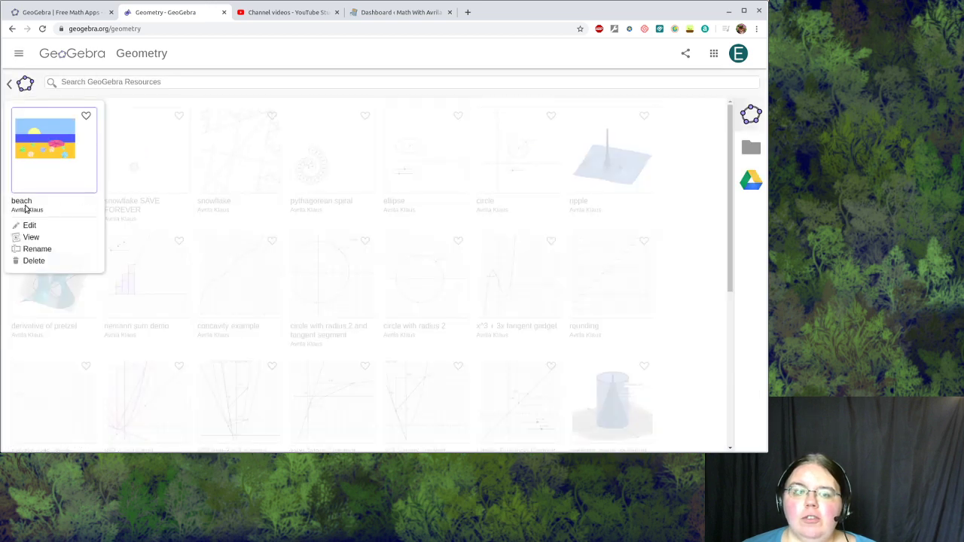
left_click(28, 228)
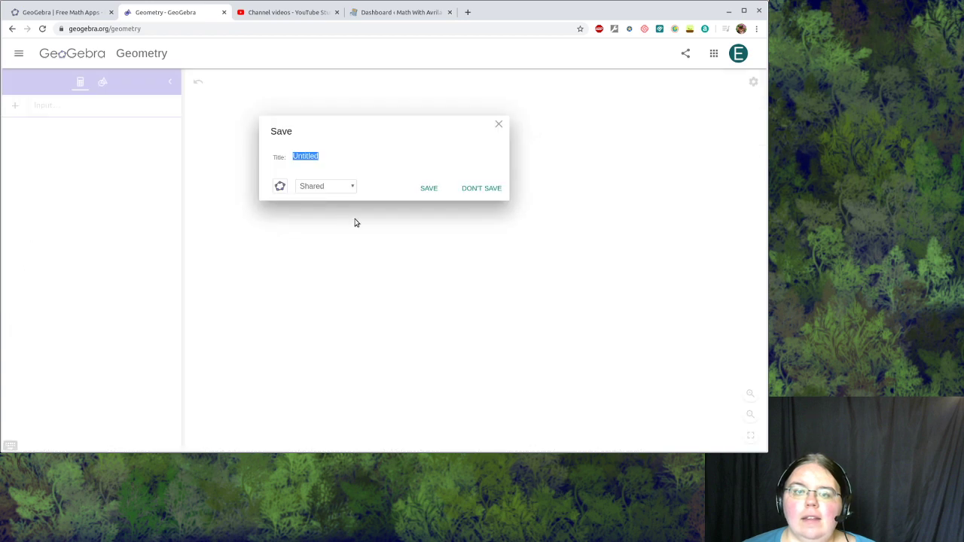
left_click(480, 190)
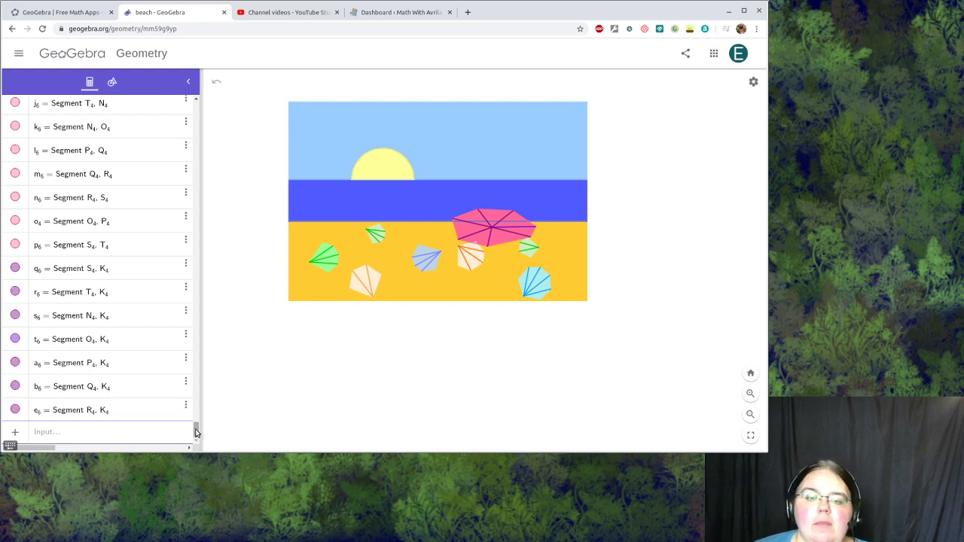
Step: Enter sin(x) in the Input bar to create the sine wave f7
mouse_move(196, 429)
left_mouse_down()
mouse_move(205, 338)
mouse_move(197, 434)
left_mouse_up()
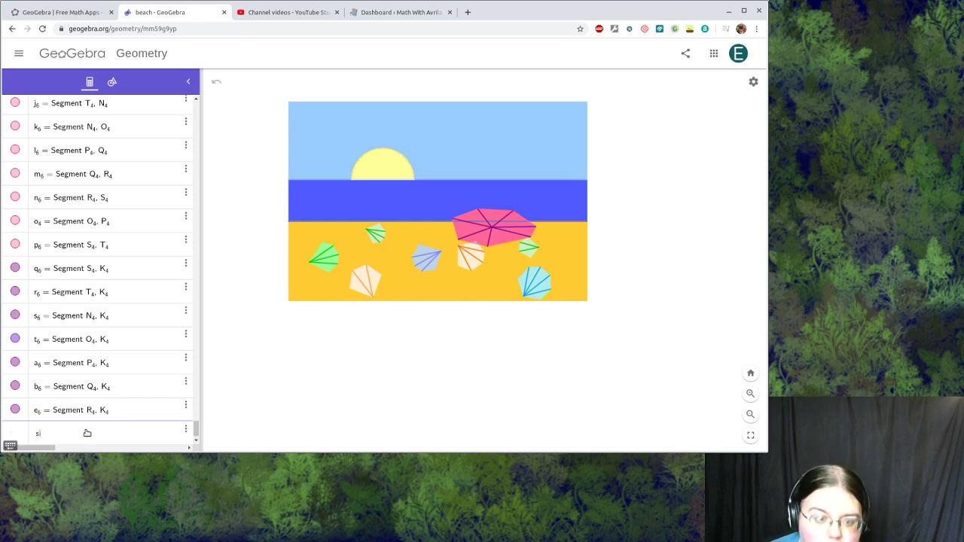
type("sin(a")
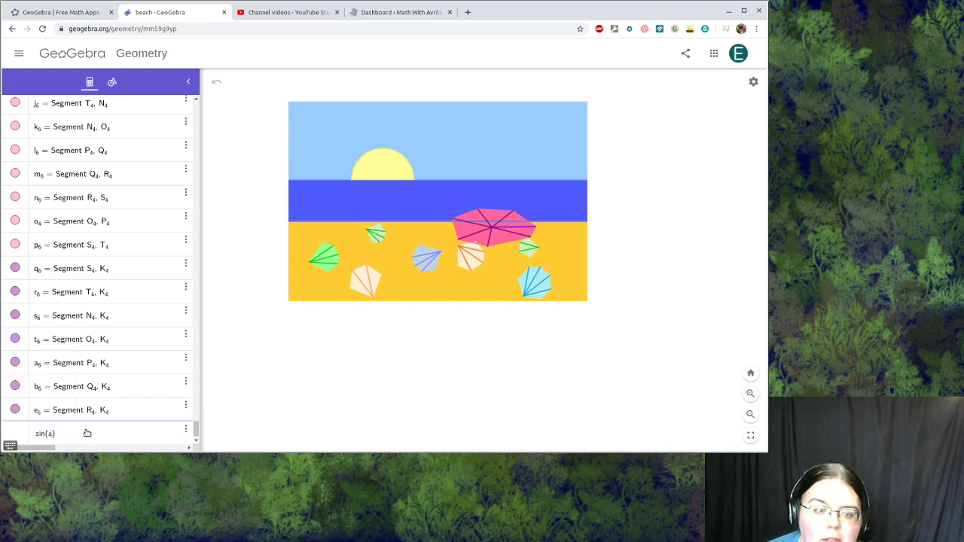
key("BackSpace")
type("x")
key("Return")
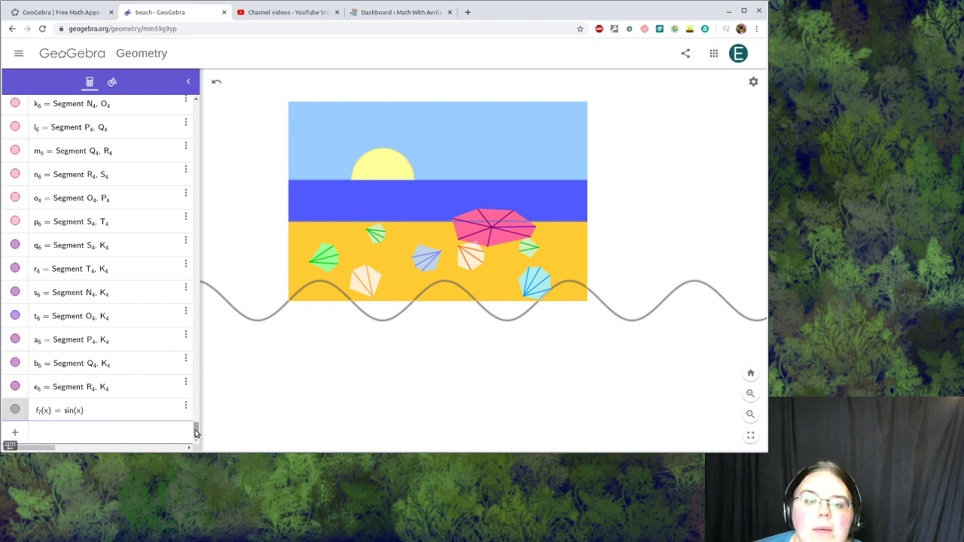
Step: Drag slider a to 4.3 to shift the sea band's lower edge
left_click_drag(195, 433, 199, 108)
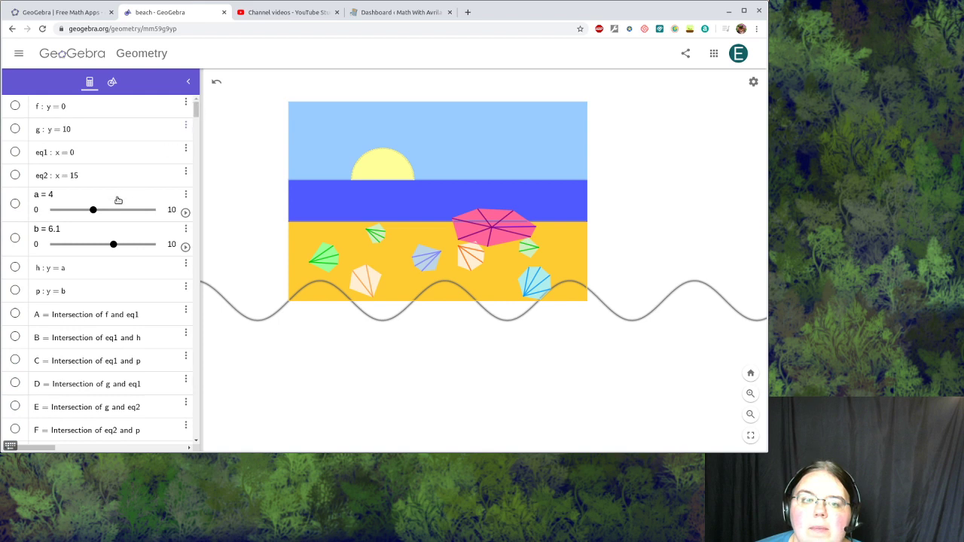
left_click_drag(93, 209, 96, 211)
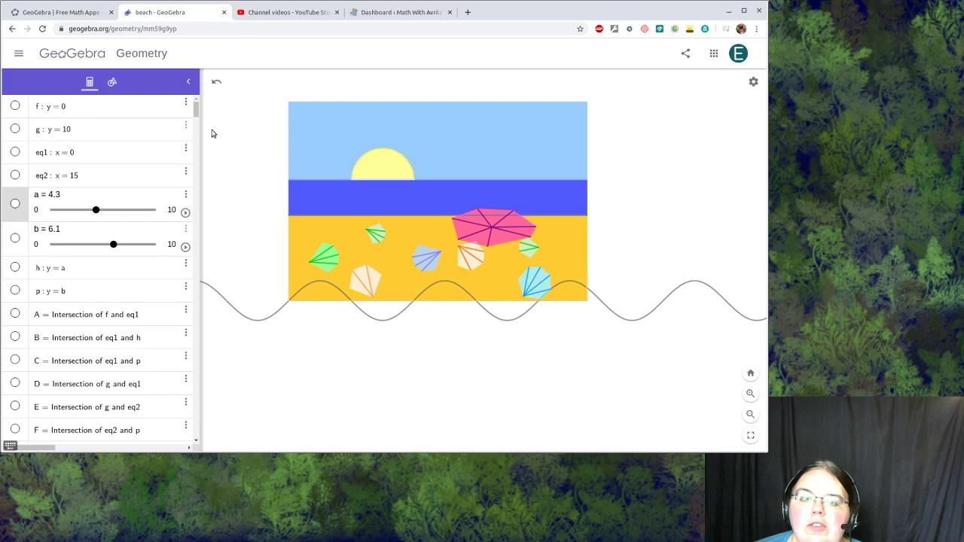
left_click_drag(198, 110, 196, 430)
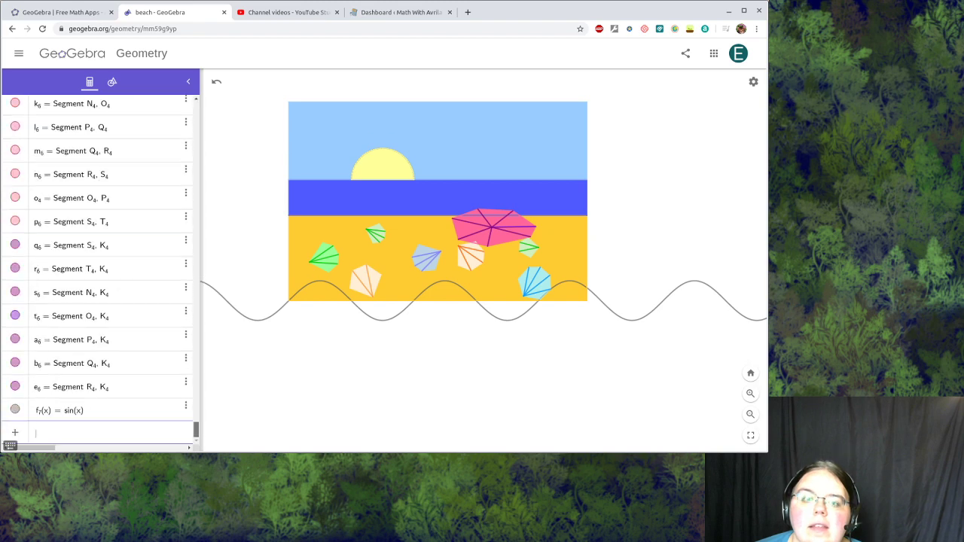
Step: Add + a to f7 so the wave rides at the slider's height
left_click(85, 410)
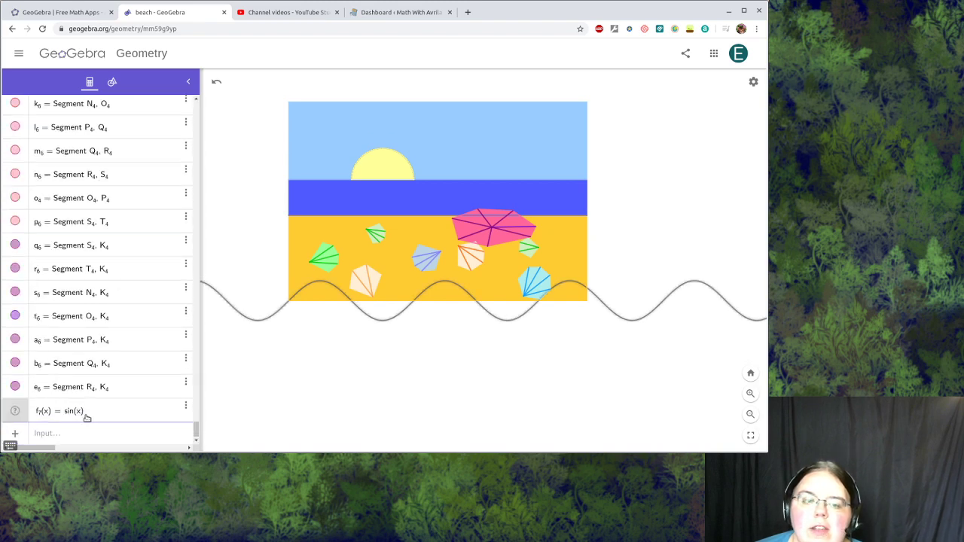
type("+ ")
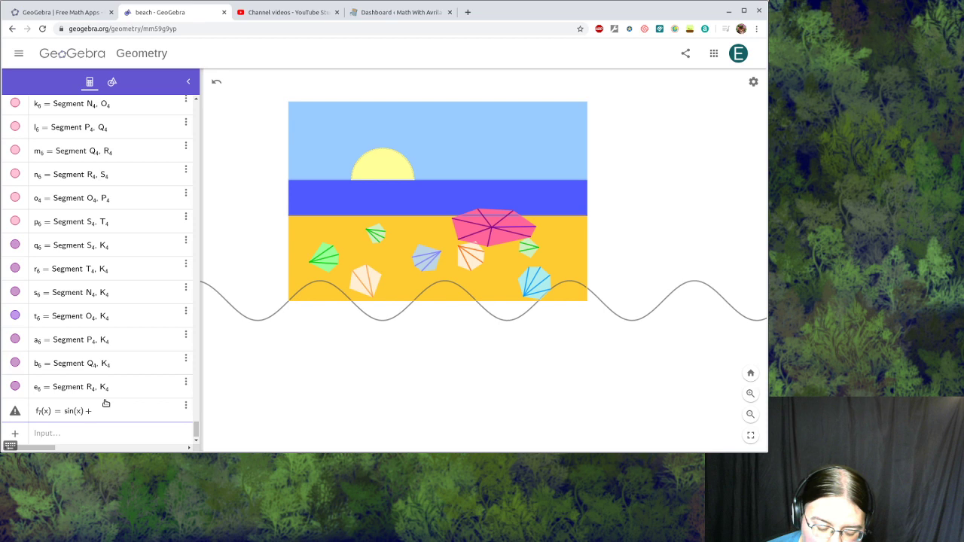
type("a")
key("Return")
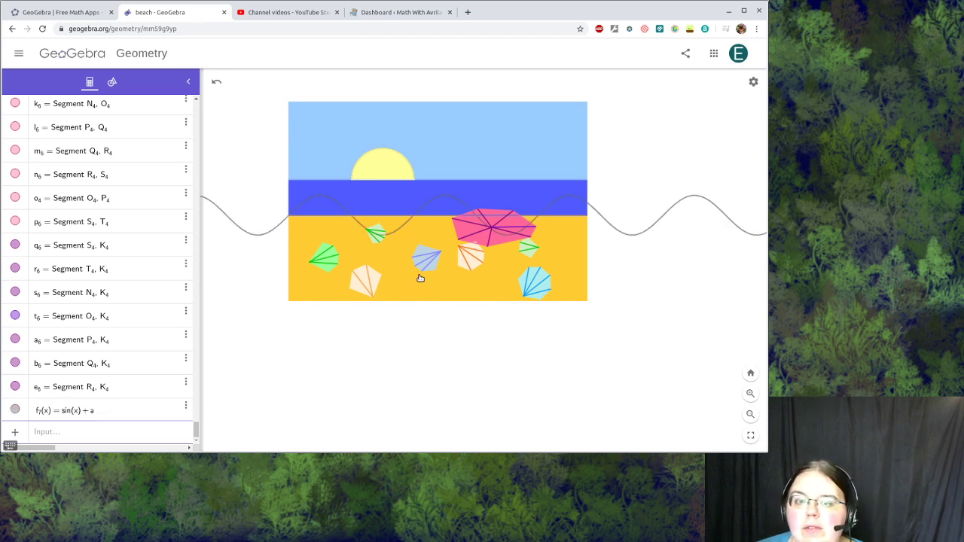
Step: Shrink f7's amplitude to 0.4, giving f7(x) = 0.4 sin(x) + a
left_click(63, 411)
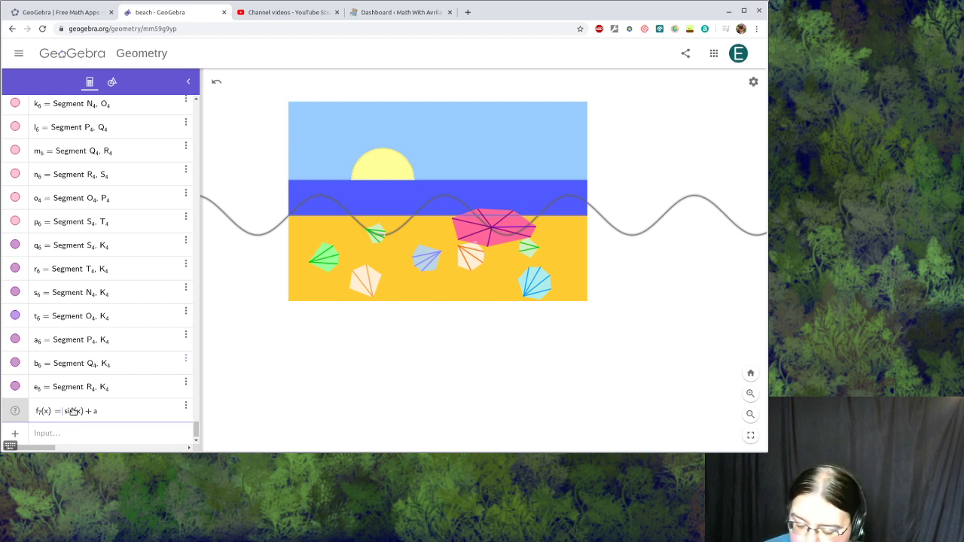
type("0.25")
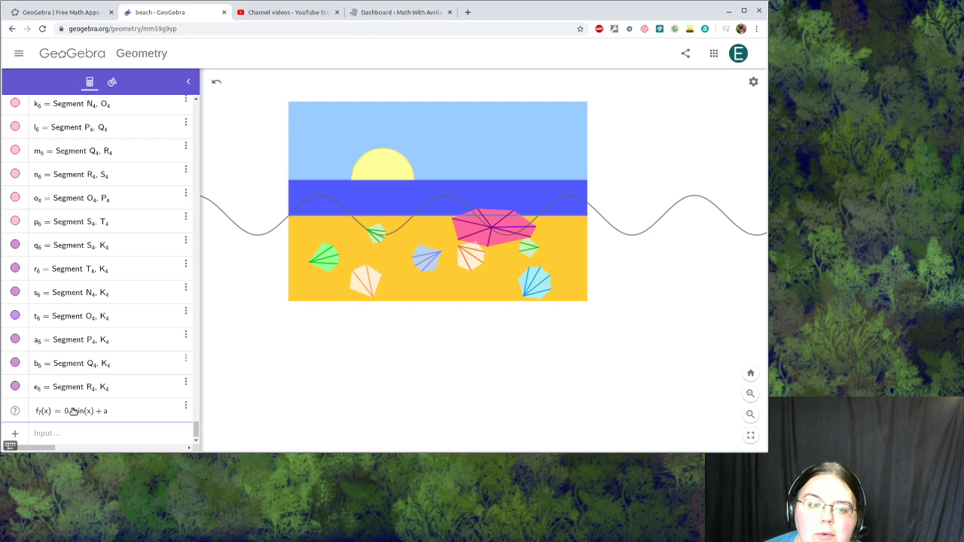
key("Return")
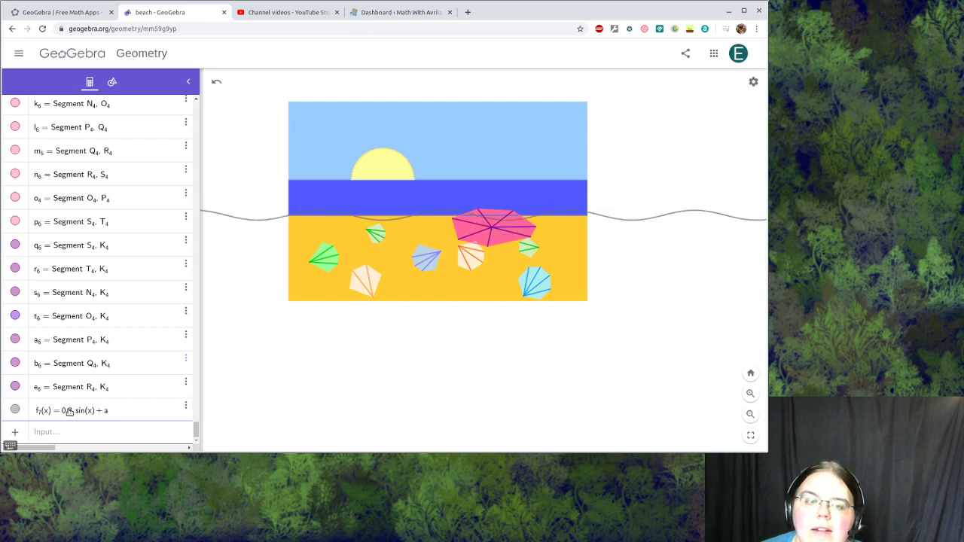
left_click(74, 412)
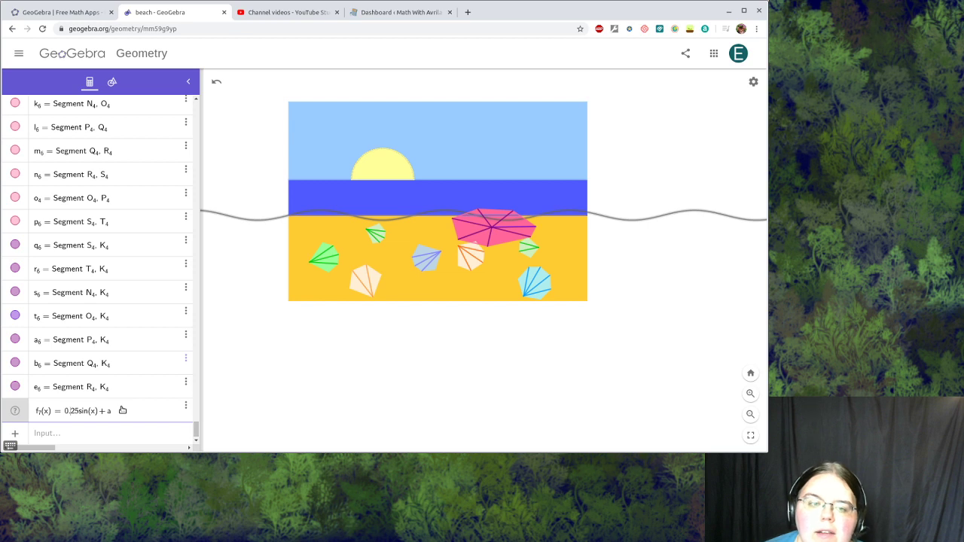
type("4")
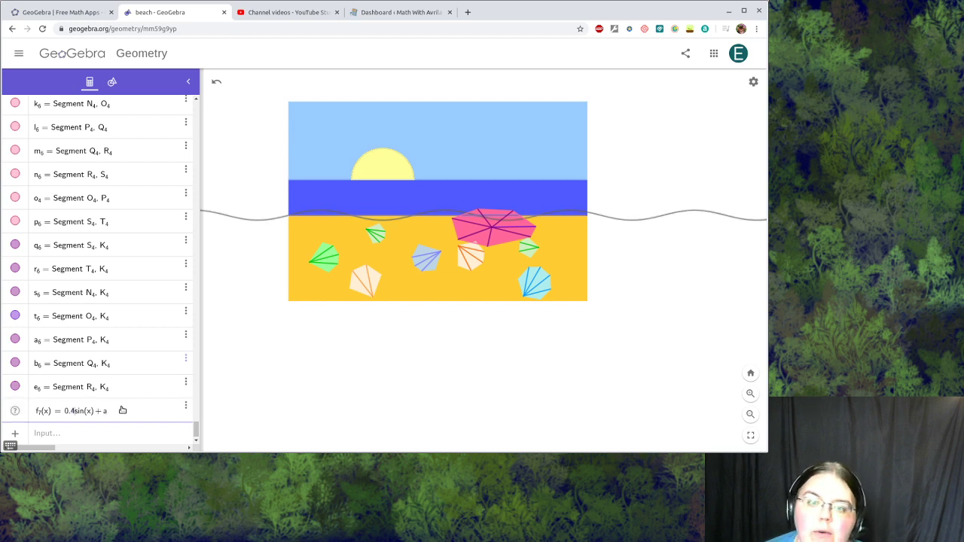
key("Return")
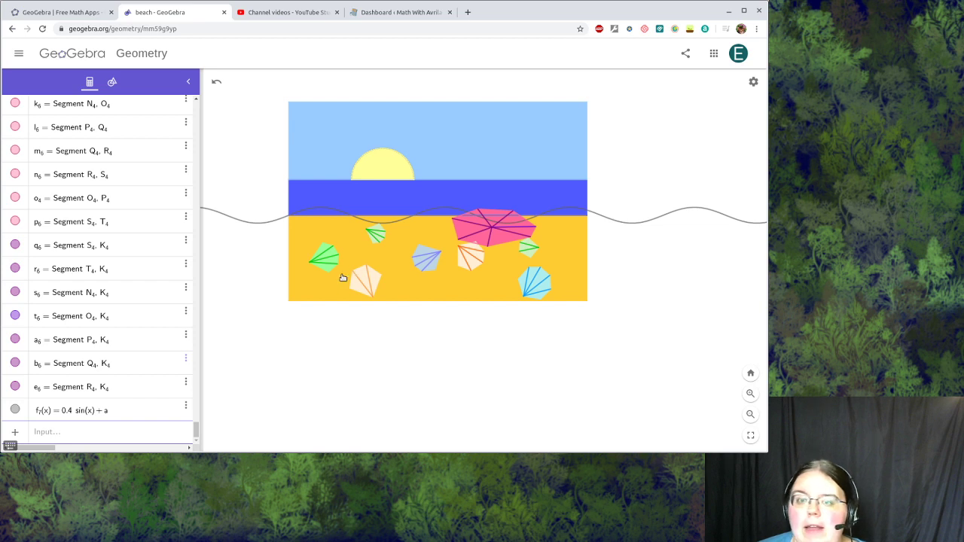
Step: Copy f7's expression and create g7 = 0.4 sin(x) + a + 0.5
left_click(273, 223)
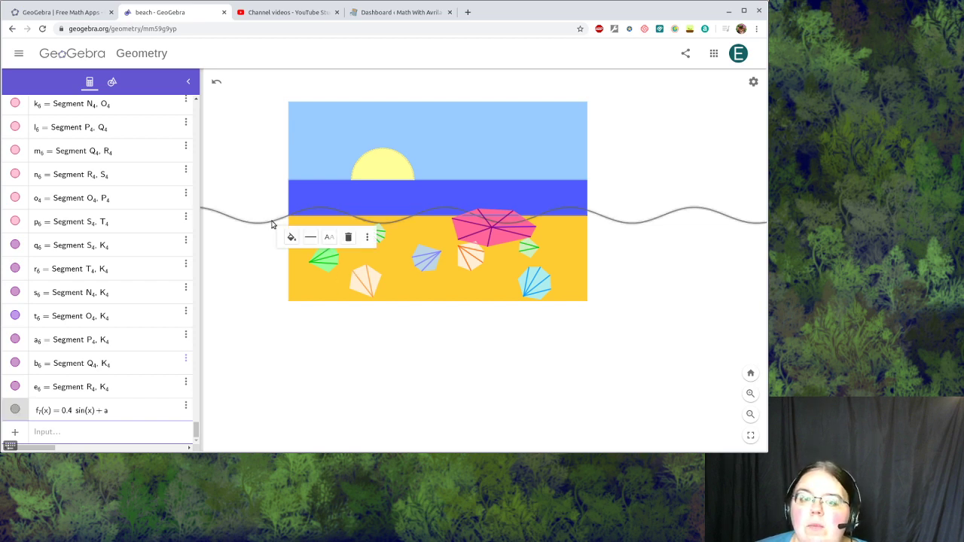
left_click(89, 412)
left_click_drag(109, 413, 61, 414)
key("ctrl+c")
left_click(72, 411)
left_click(116, 414)
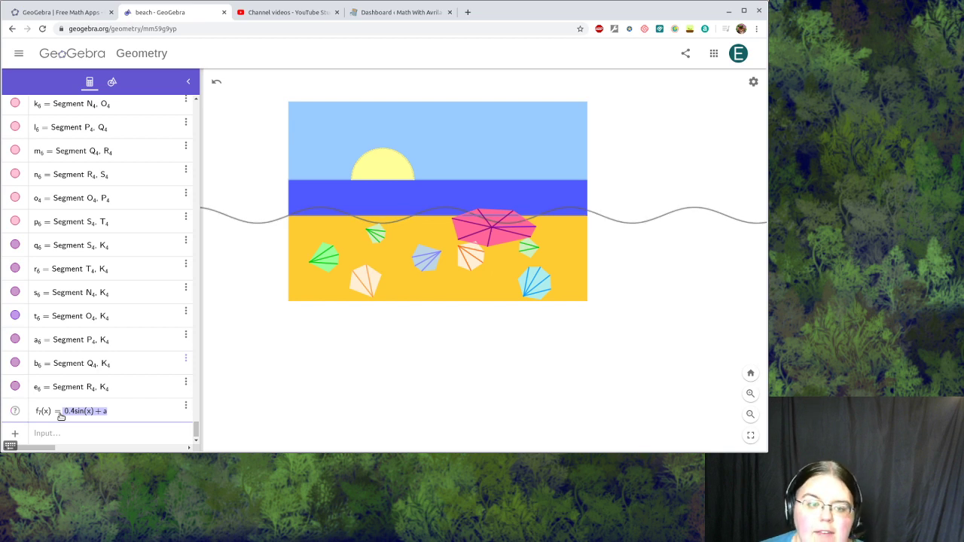
left_click(82, 436)
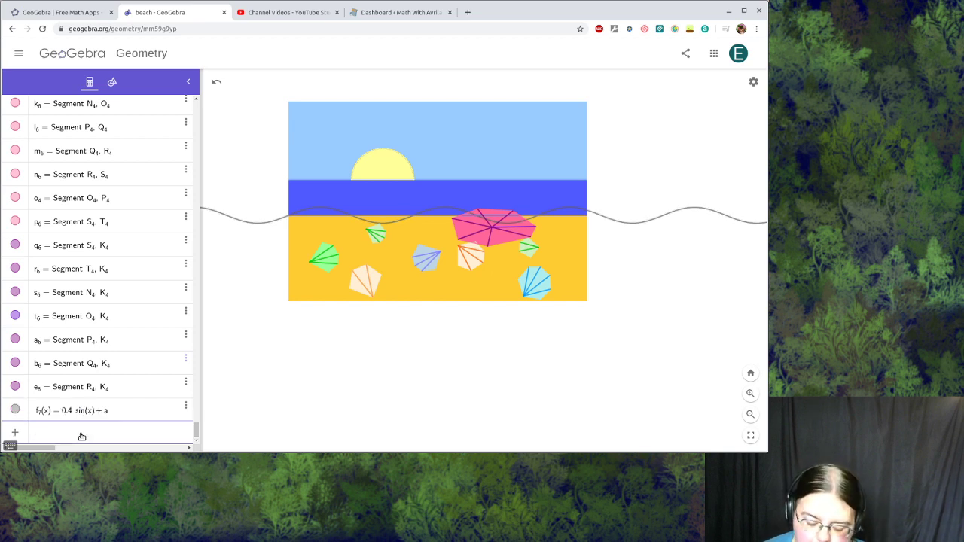
key("ctrl+v")
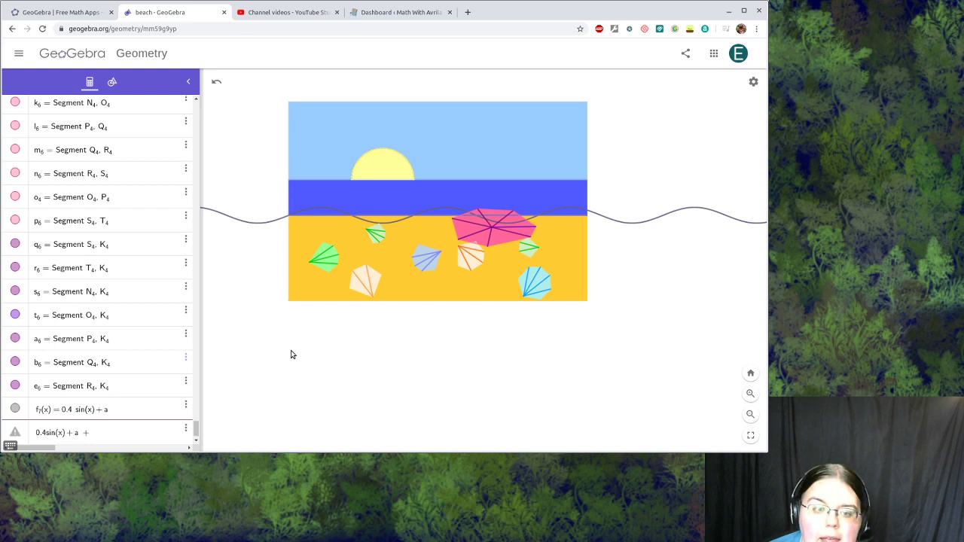
type("0.5")
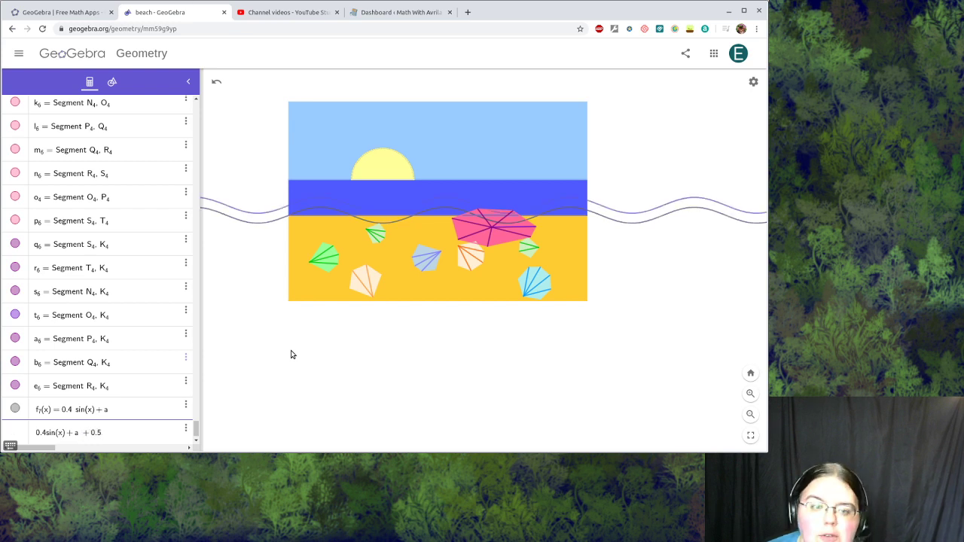
key("Return")
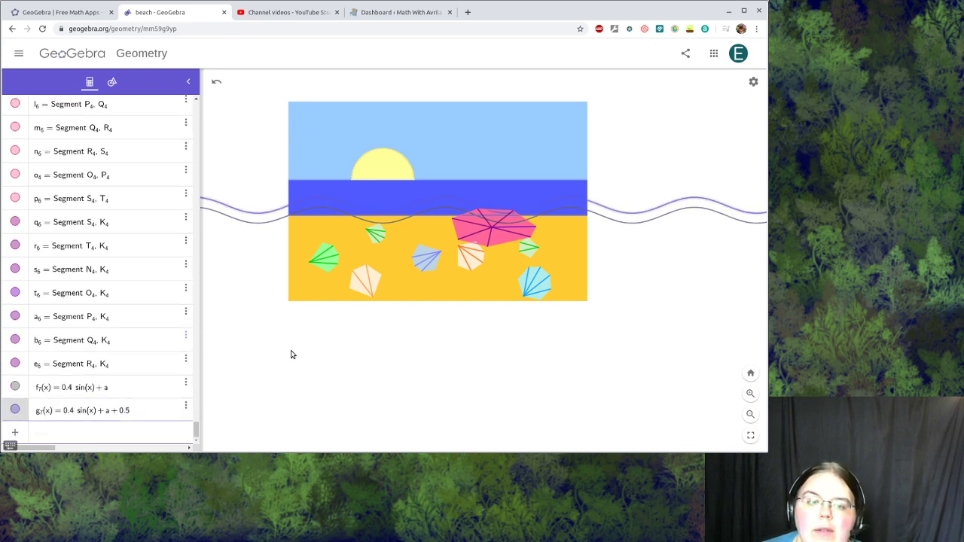
Step: Create h7 = 0.4 sin(x) + a + 1 from the pasted expression
key("ctrl+v")
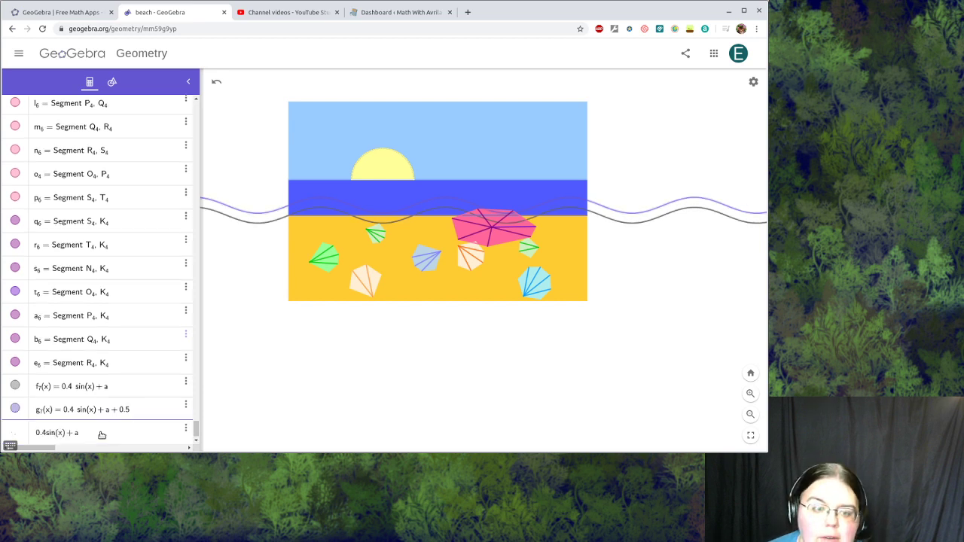
type("+1")
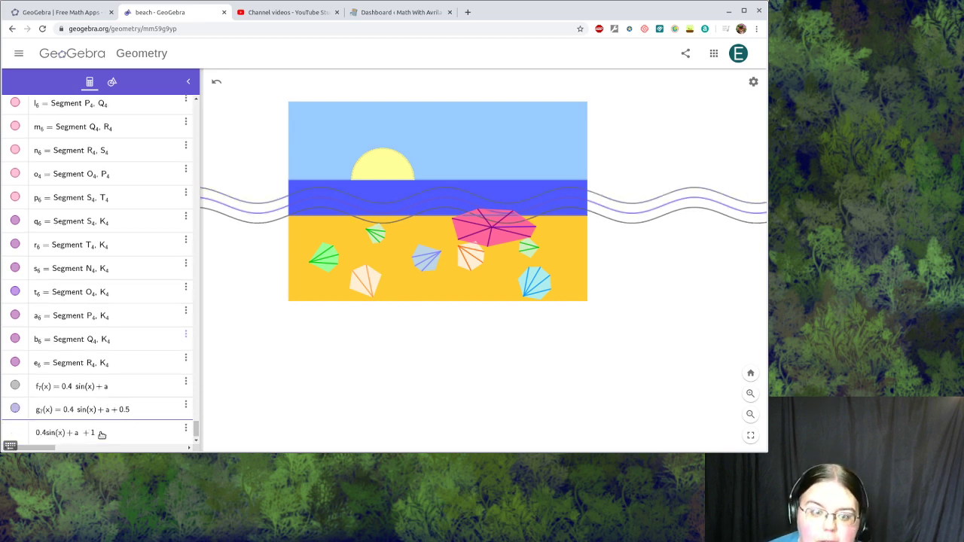
key("Return")
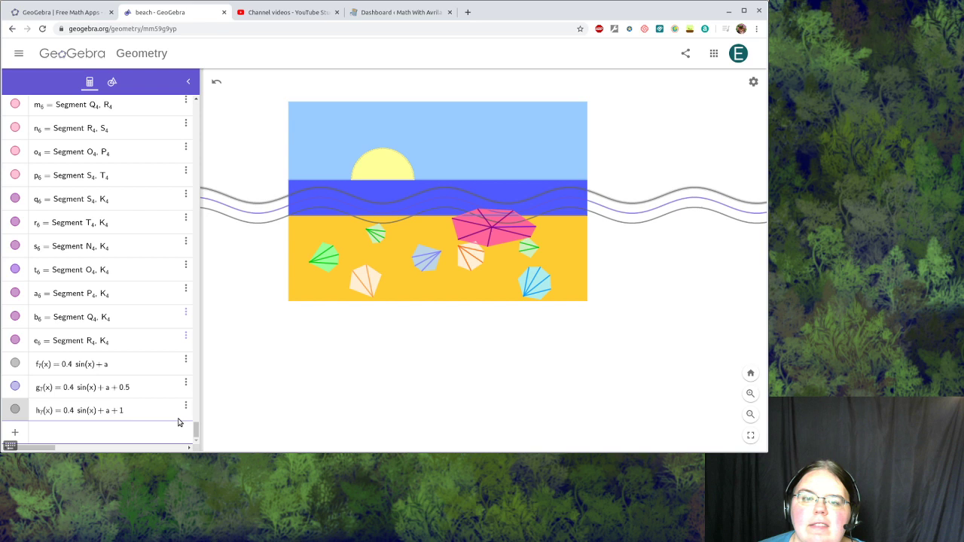
Step: Change f7 to 0.4 sin(x − 1) + a
left_click(89, 367)
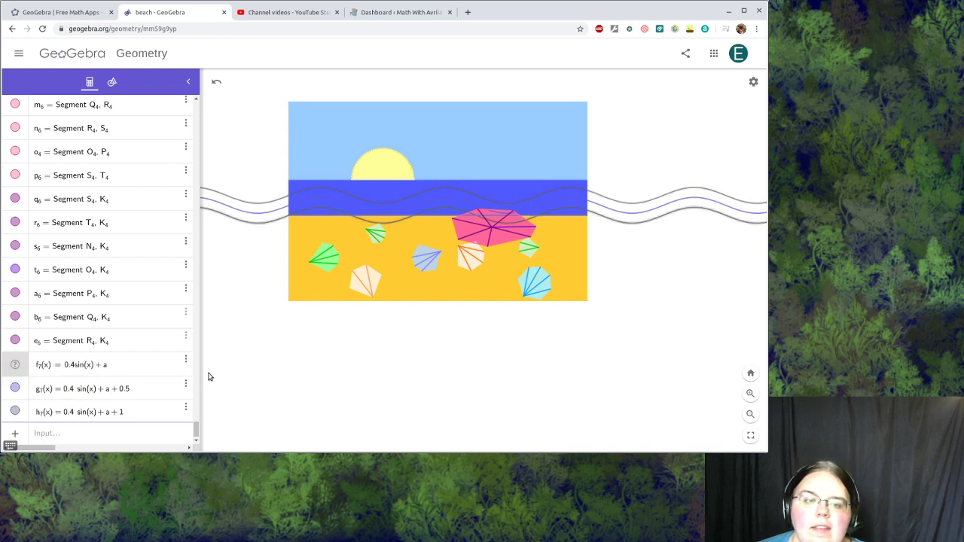
left_click(94, 391)
left_click(94, 388)
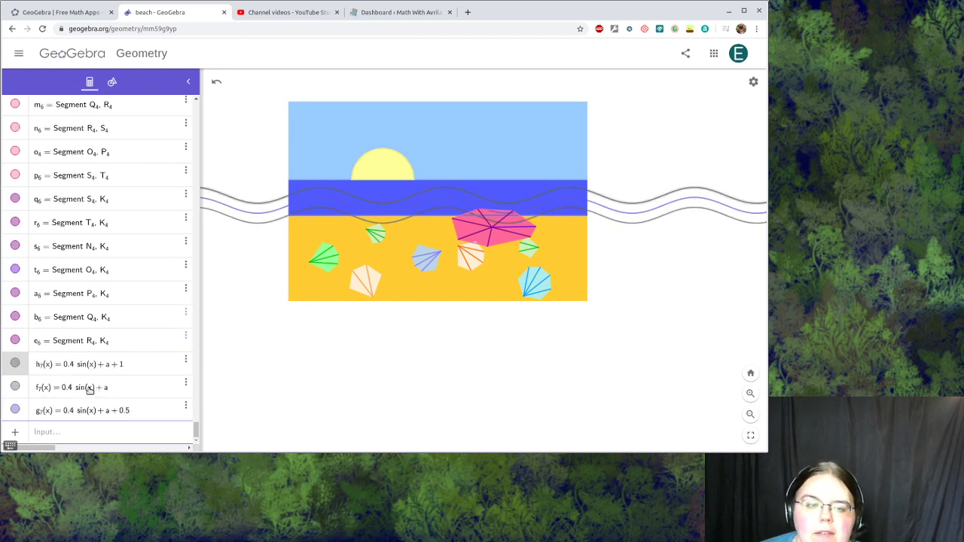
left_click(89, 389)
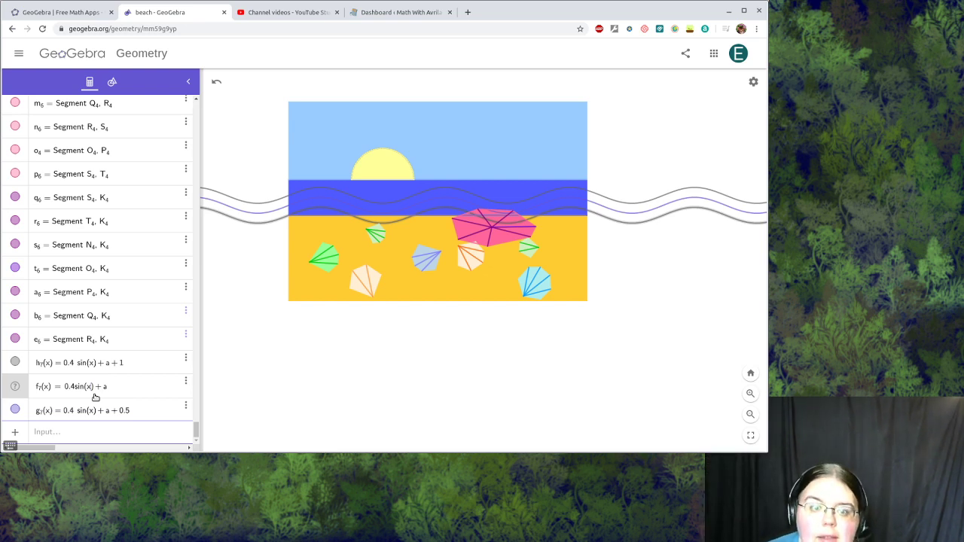
type("-a")
key("BackSpace")
type("1")
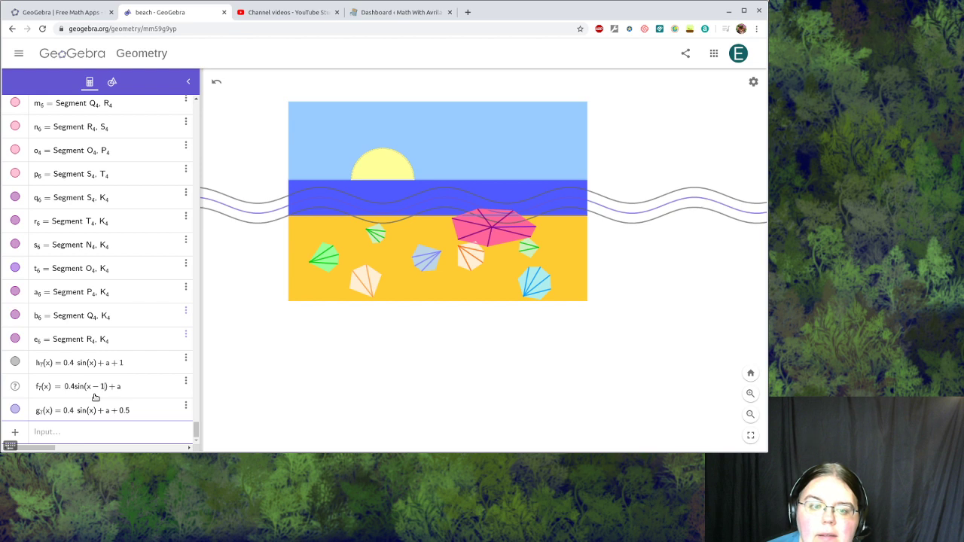
key("Return")
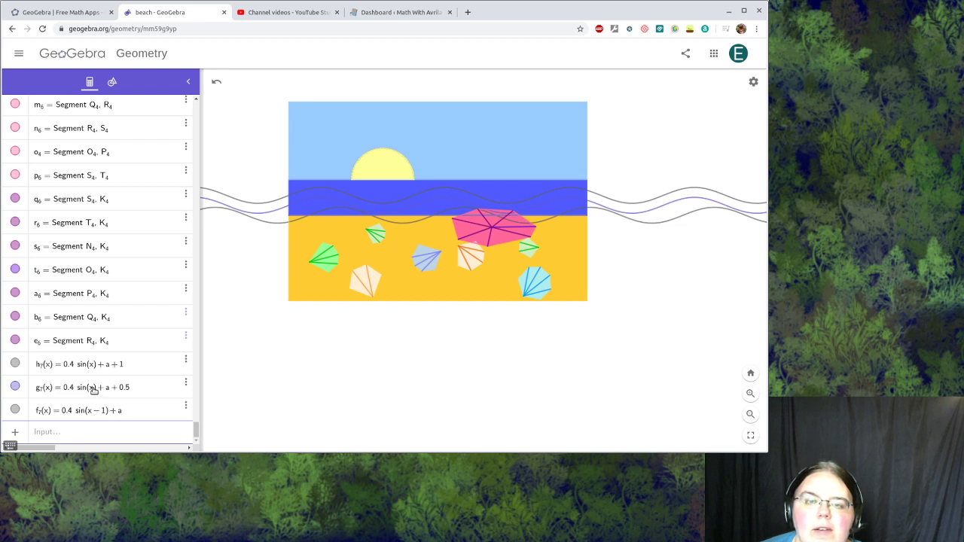
Step: Change g7 to 0.4 sin(x − 2) + a + 0.5
left_click(93, 389)
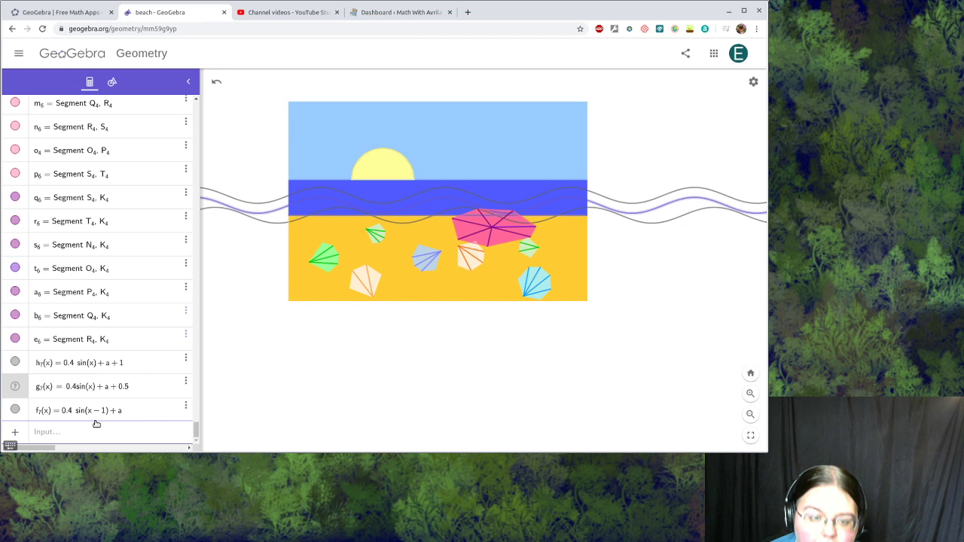
type("-2")
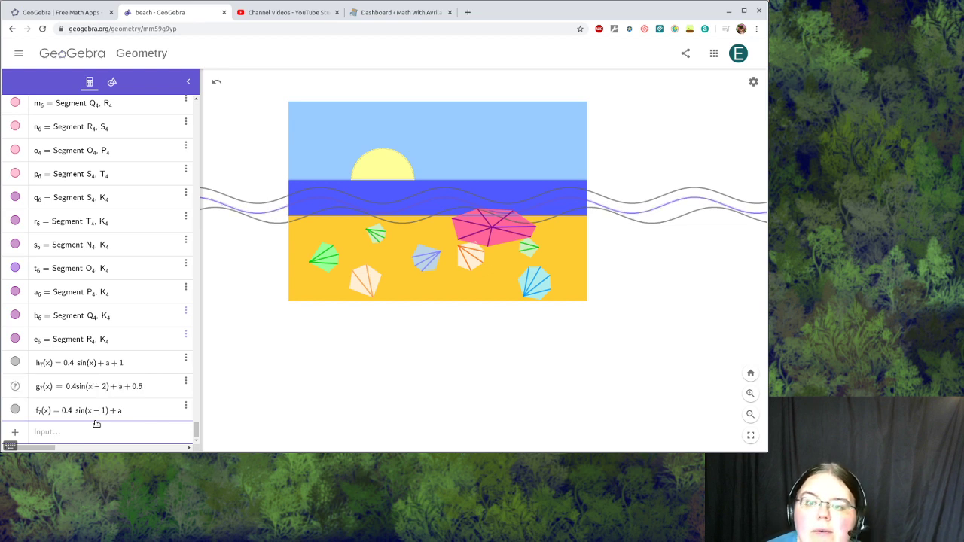
key("Return")
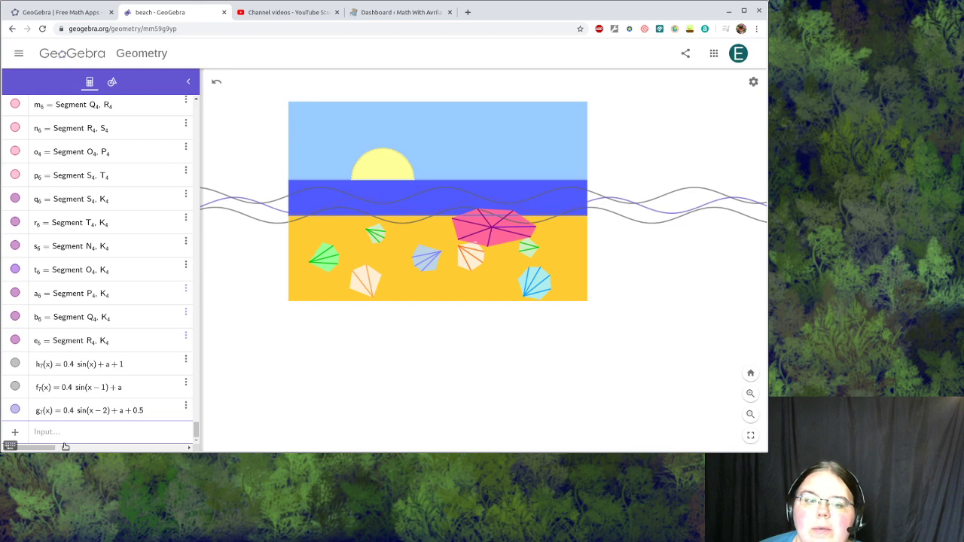
Step: Delete the stray 0.4sin(x)+a text object created by the paste
left_click(68, 432)
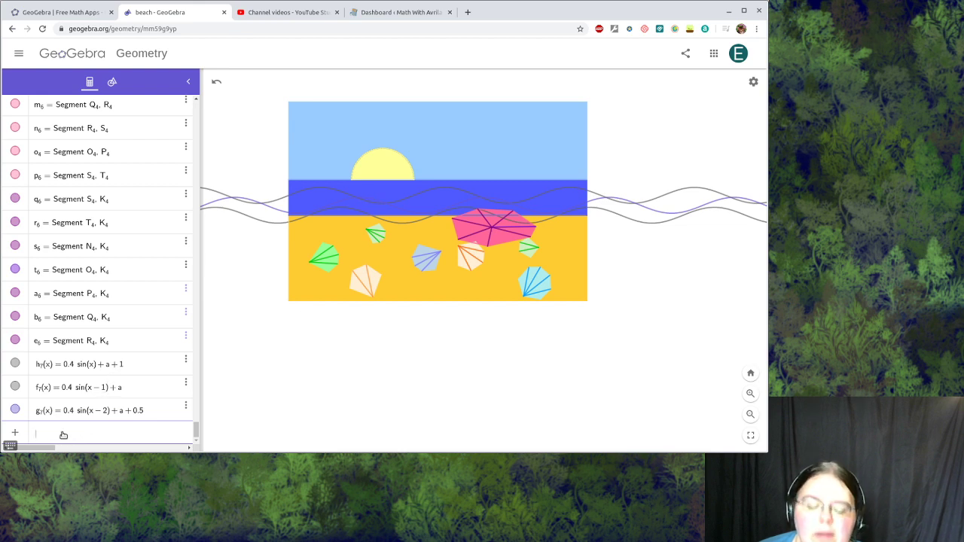
key("ctrl+v")
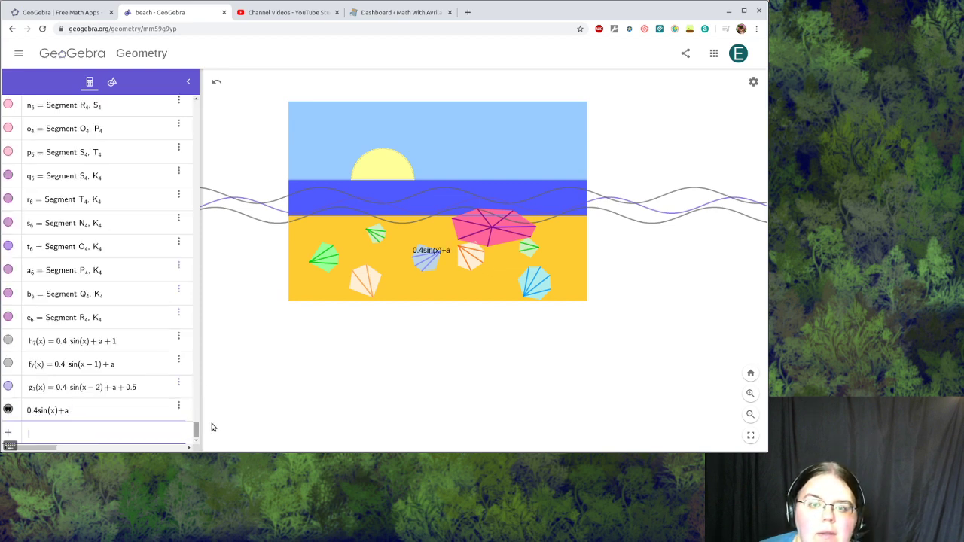
left_click(447, 252)
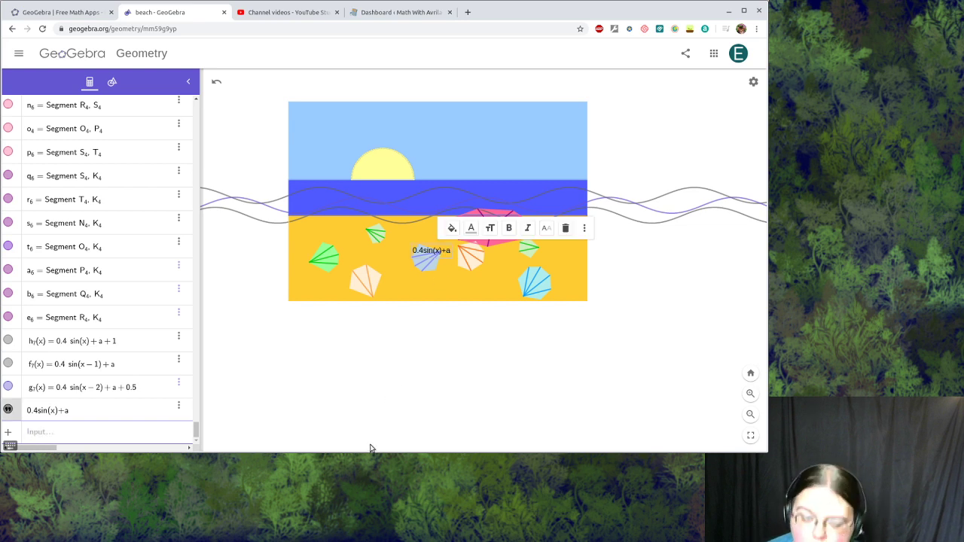
key("Delete")
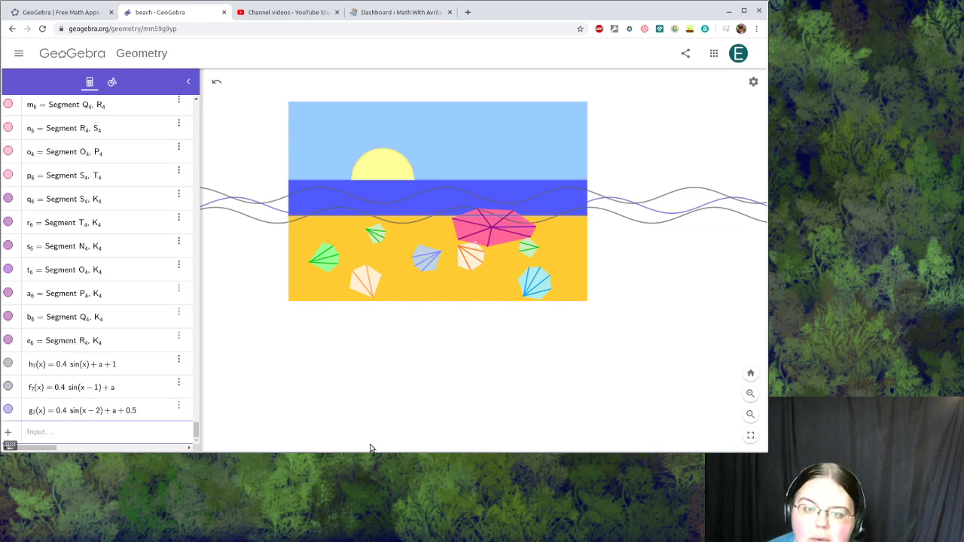
Step: Enter 0.4sin(x) + a + 1.5 to create the fourth wave p7
left_click(57, 433)
type("0")
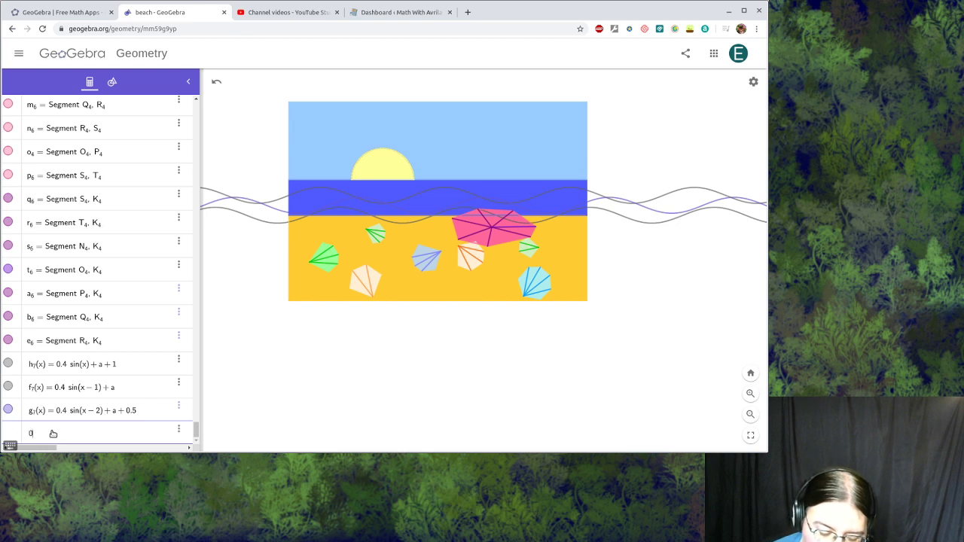
type(".4sin(")
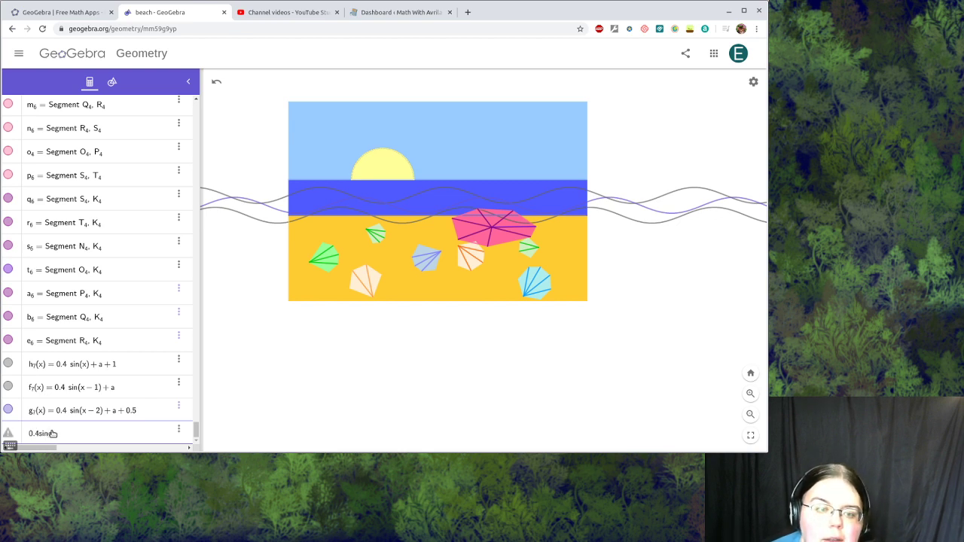
type("a")
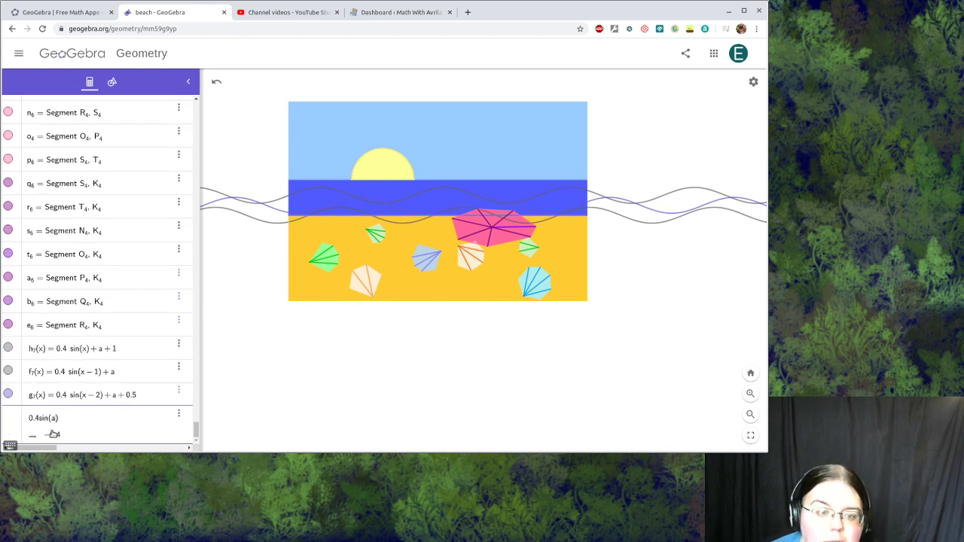
key("BackSpace")
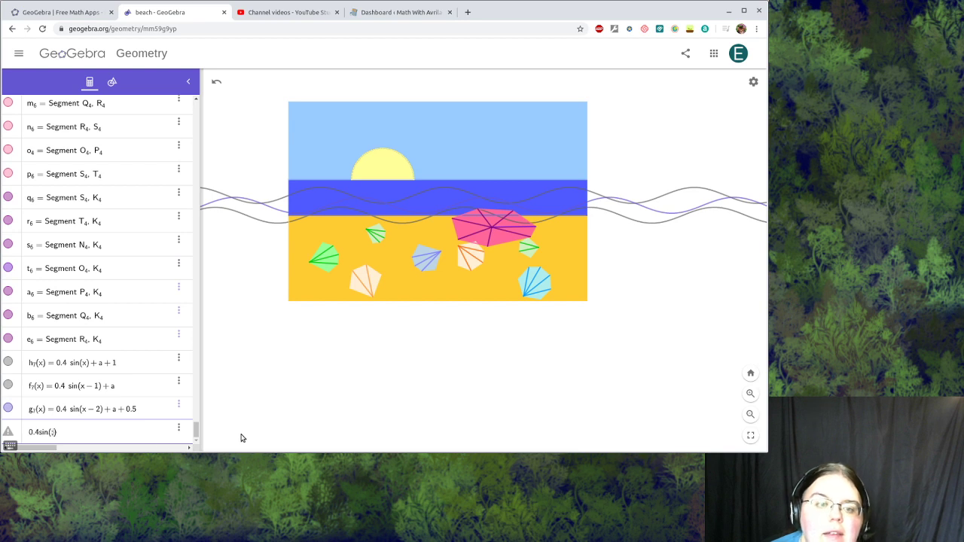
type("x ")
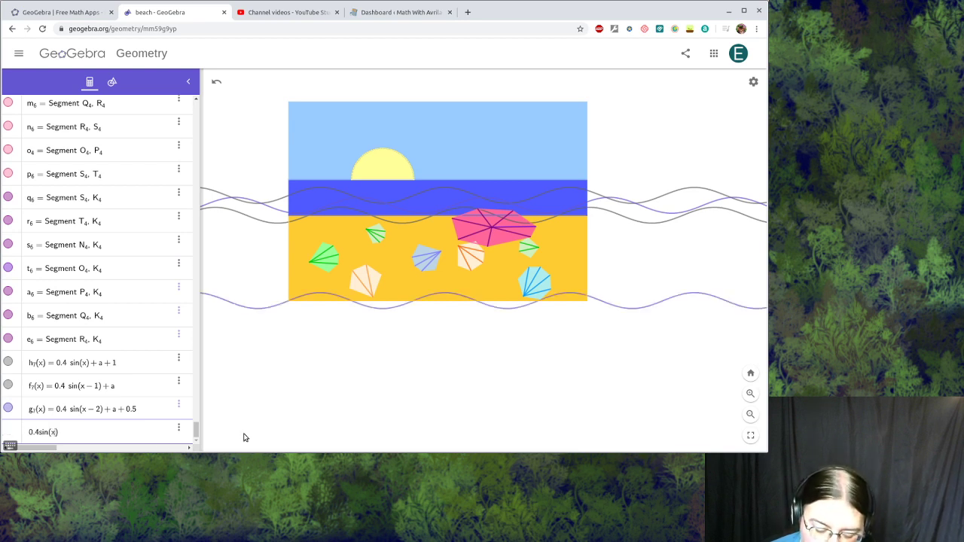
type("+")
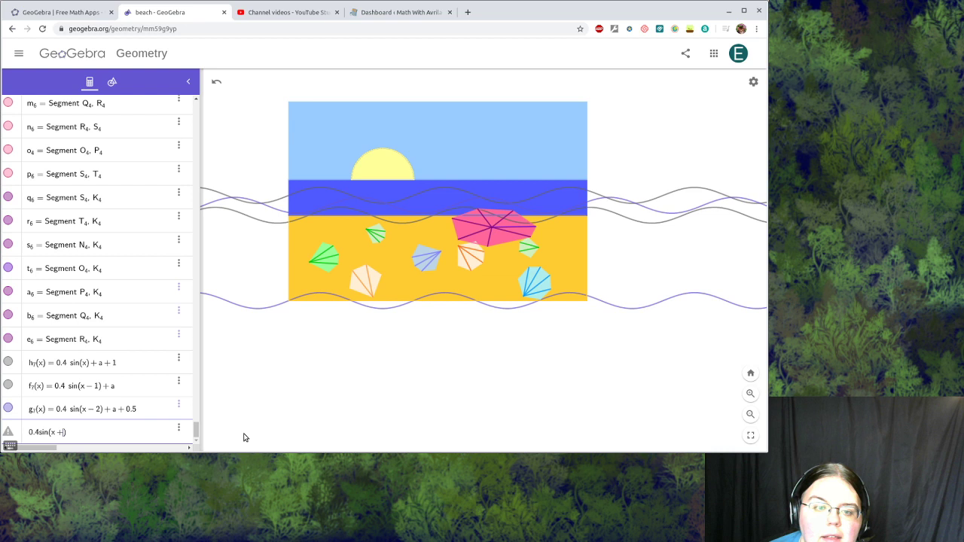
key("BackSpace")
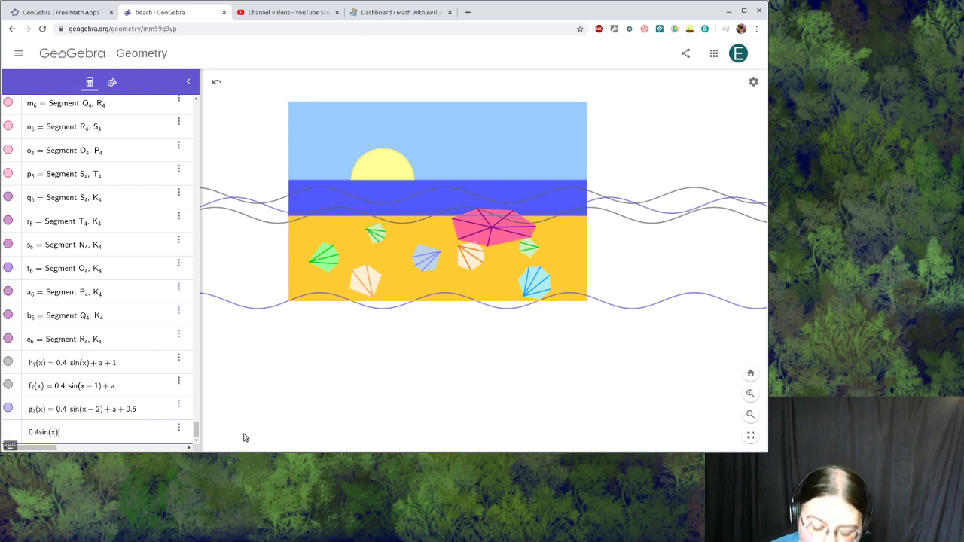
type("+ a ")
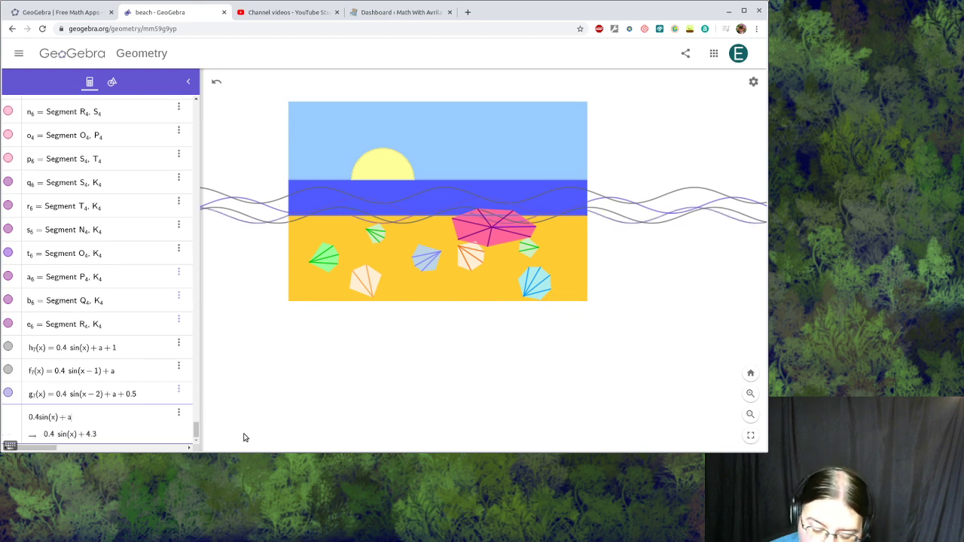
type("+ ")
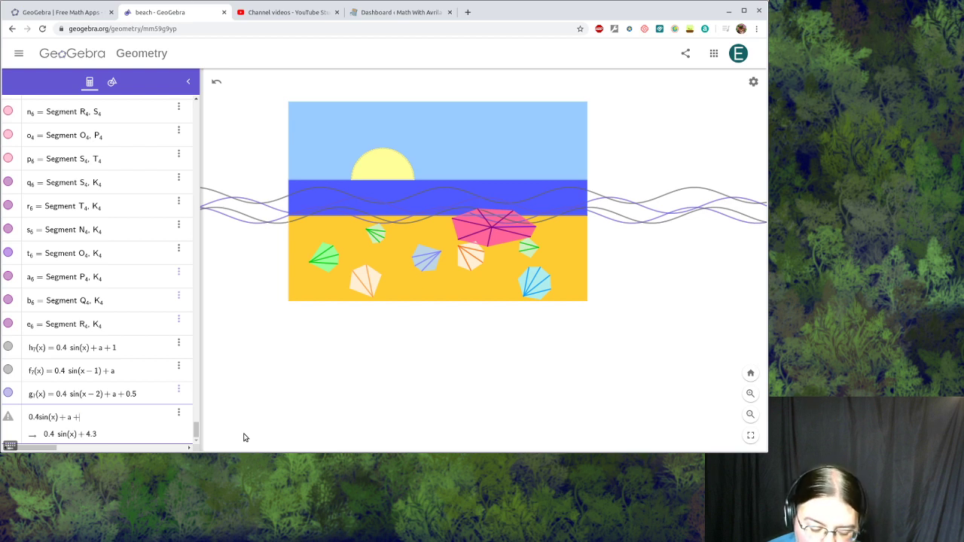
type("15")
key("BackSpace")
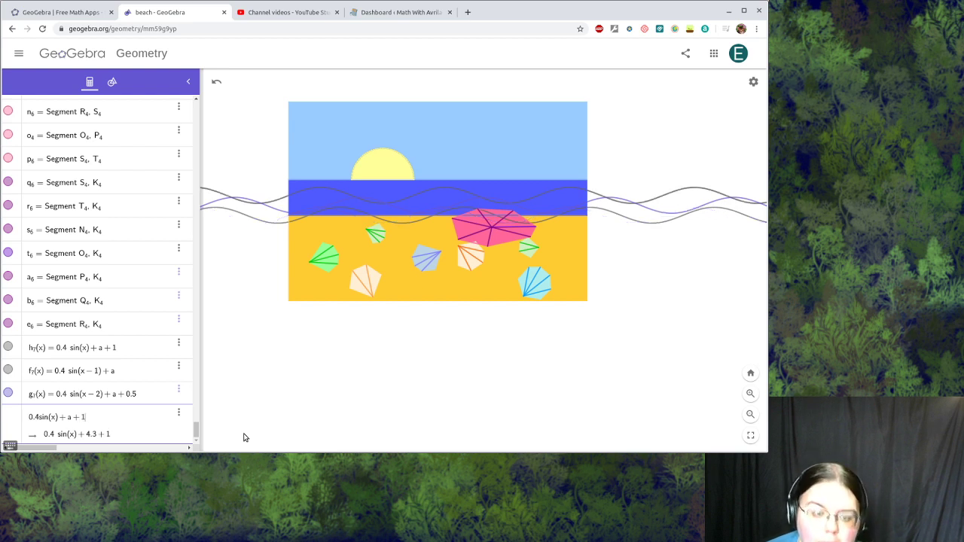
type("5")
key("Return")
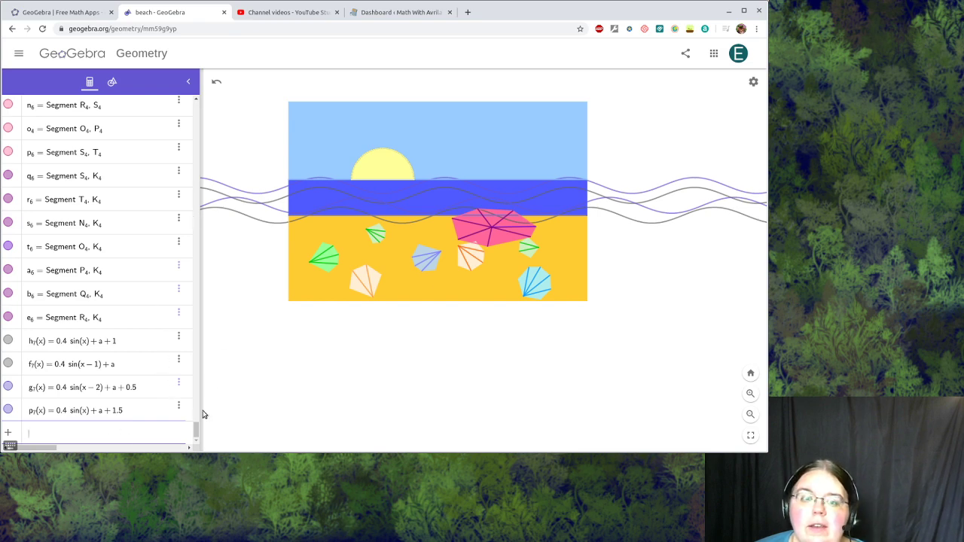
Step: Make the horizontal line y = a visible in the picture
left_click_drag(196, 430, 196, 106)
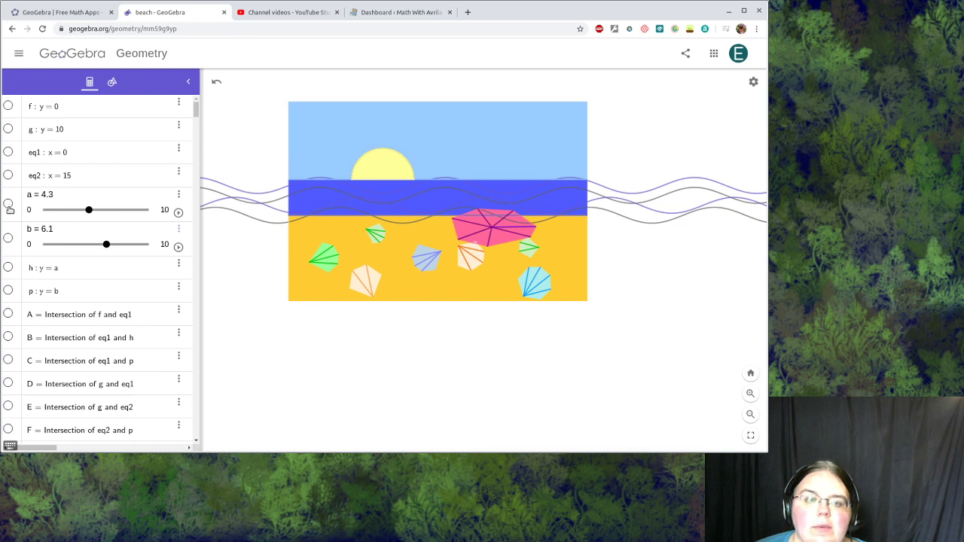
left_click(9, 268)
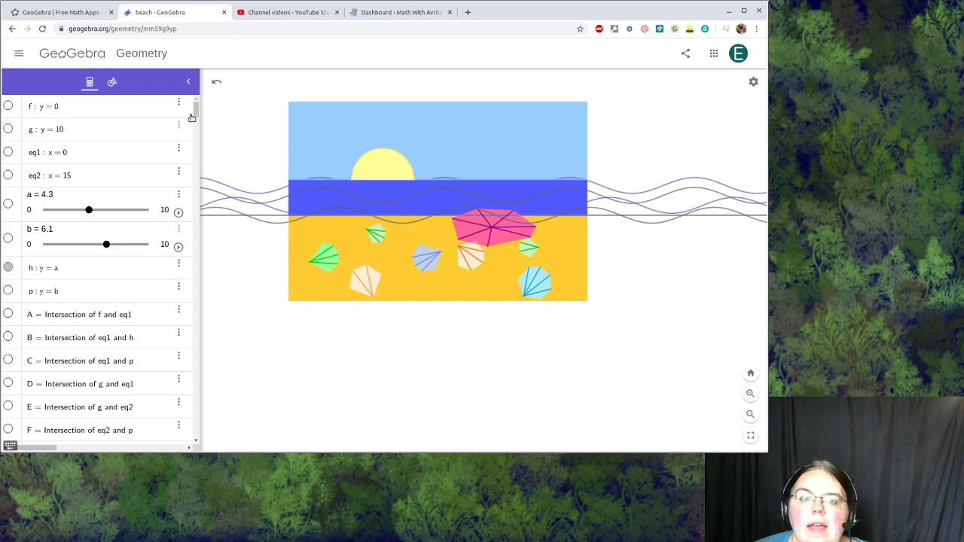
left_click_drag(195, 111, 195, 133)
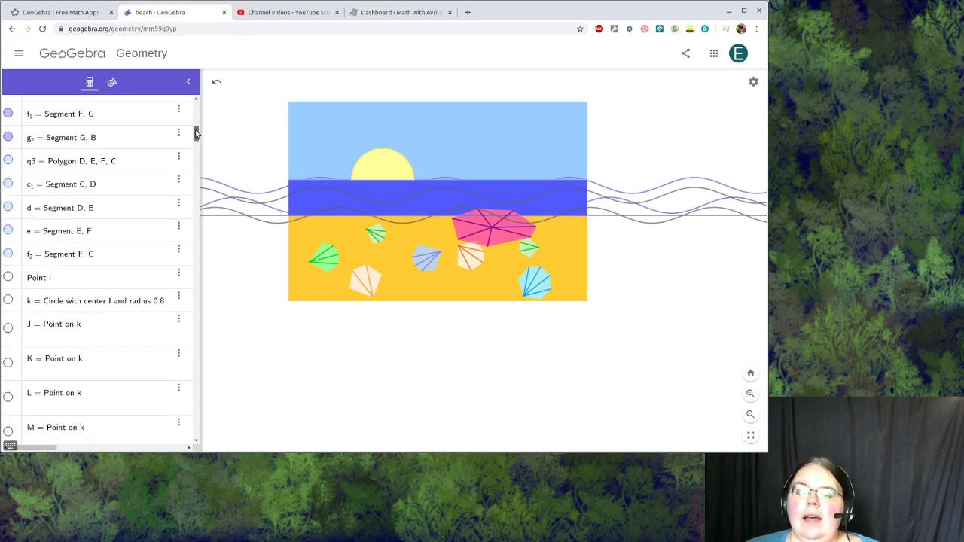
left_click_drag(196, 134, 176, 437)
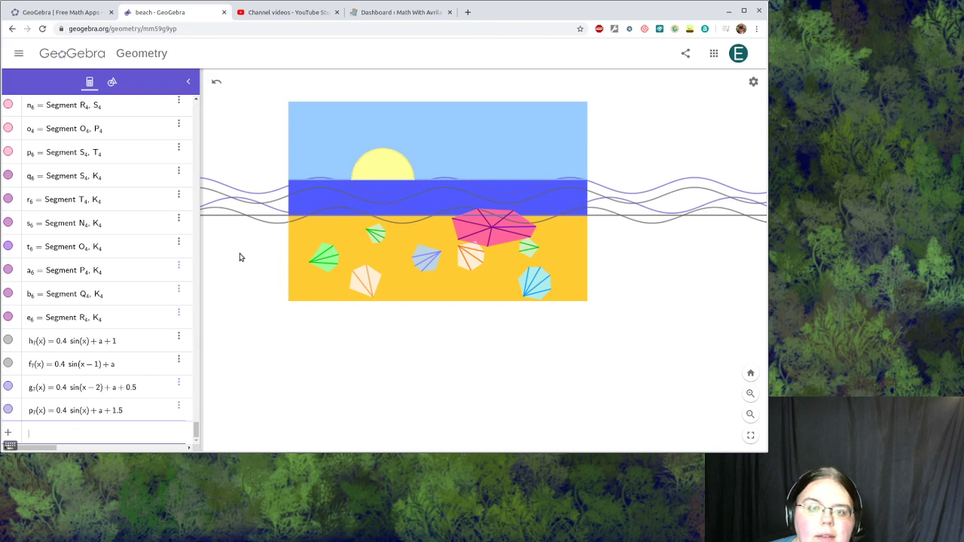
left_click_drag(195, 432, 213, 45)
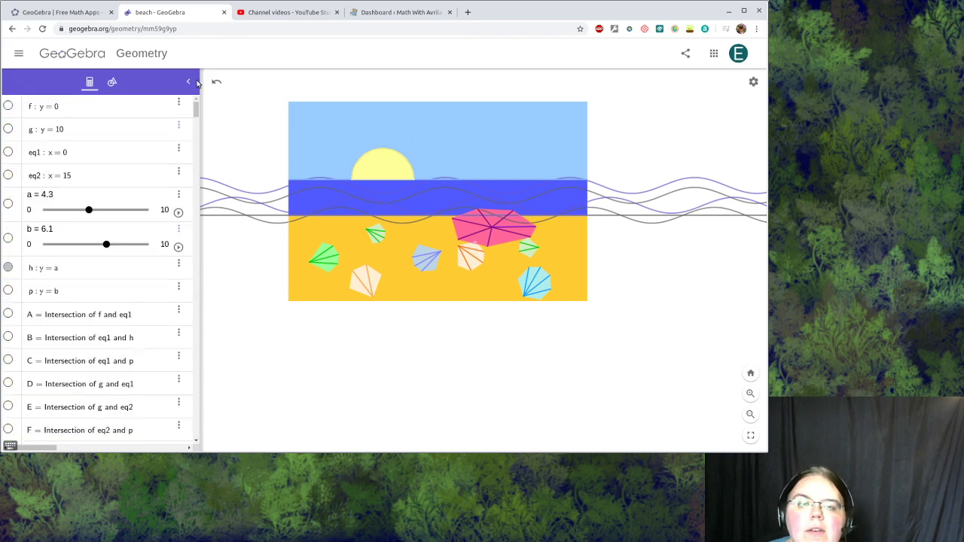
Step: Turn on Show Label for line h so its name appears
left_click(220, 217)
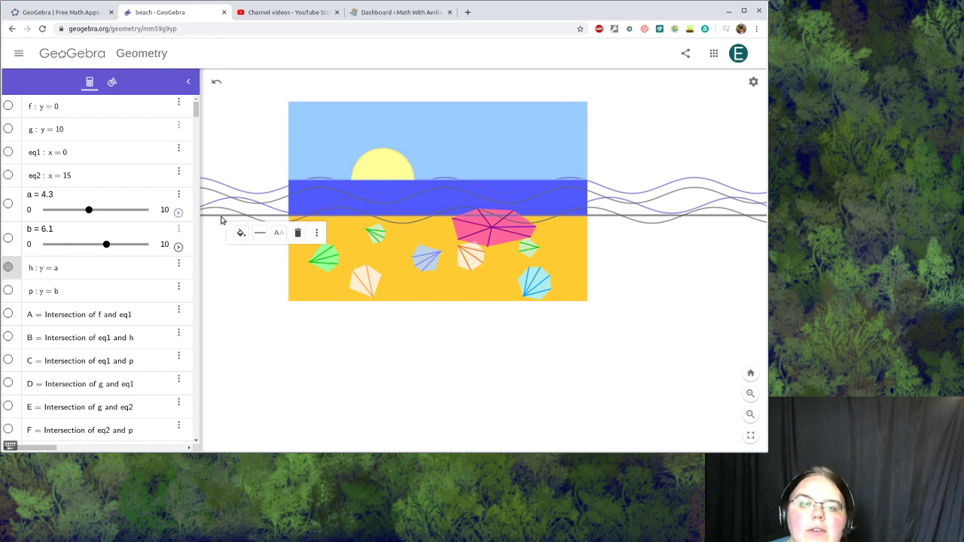
left_click(278, 234)
left_click(291, 269)
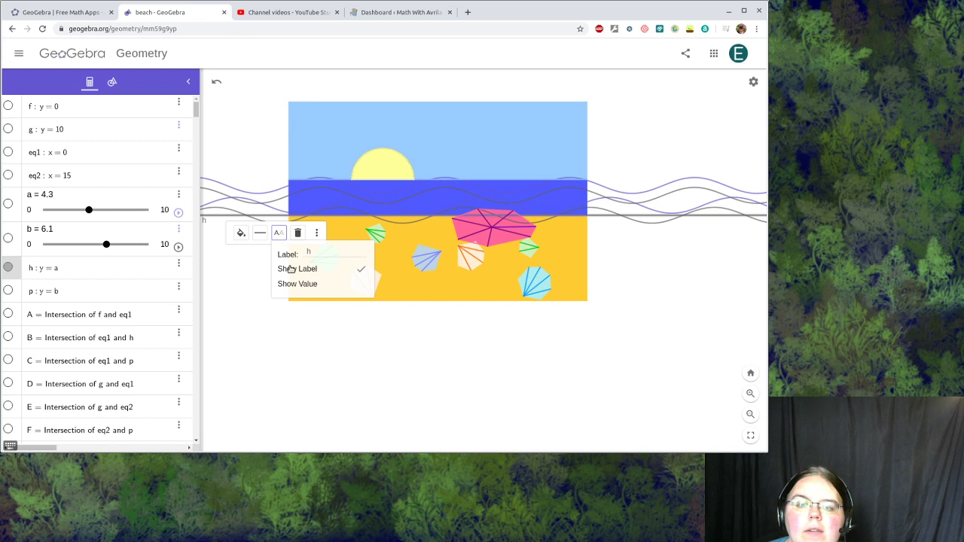
left_click(270, 298)
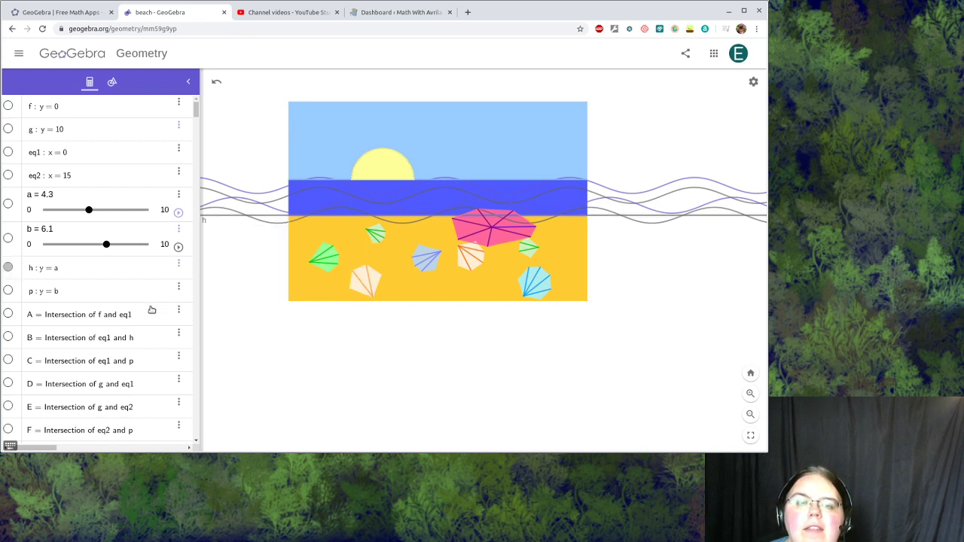
scroll(151, 311, "down", 5)
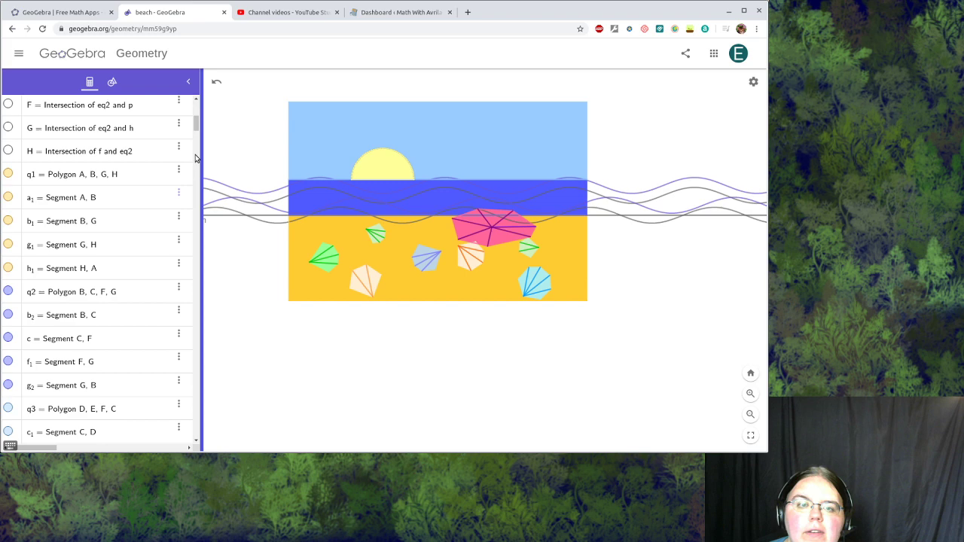
left_click_drag(194, 129, 185, 424)
Step: Start an IntegralBetween command with wave f_7 as its first function
left_click(54, 438)
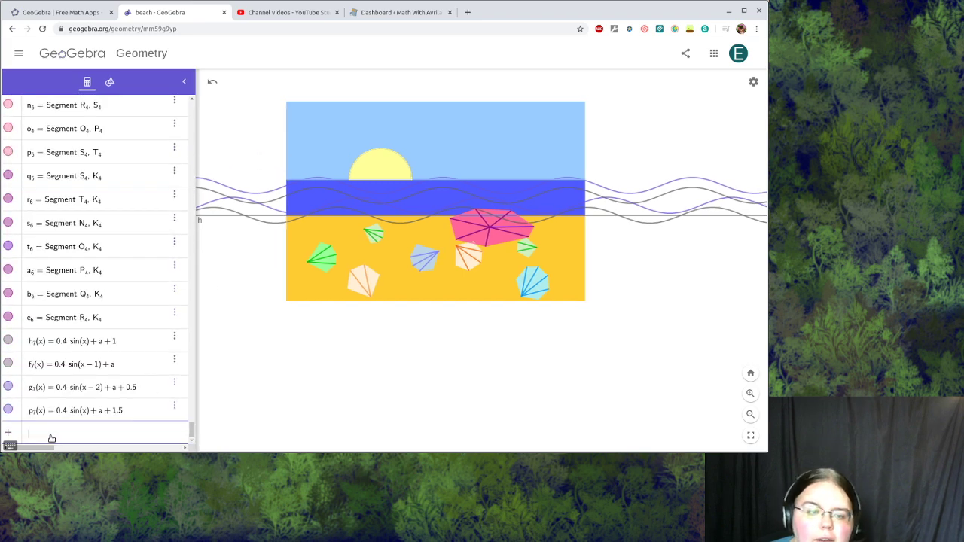
type("inte")
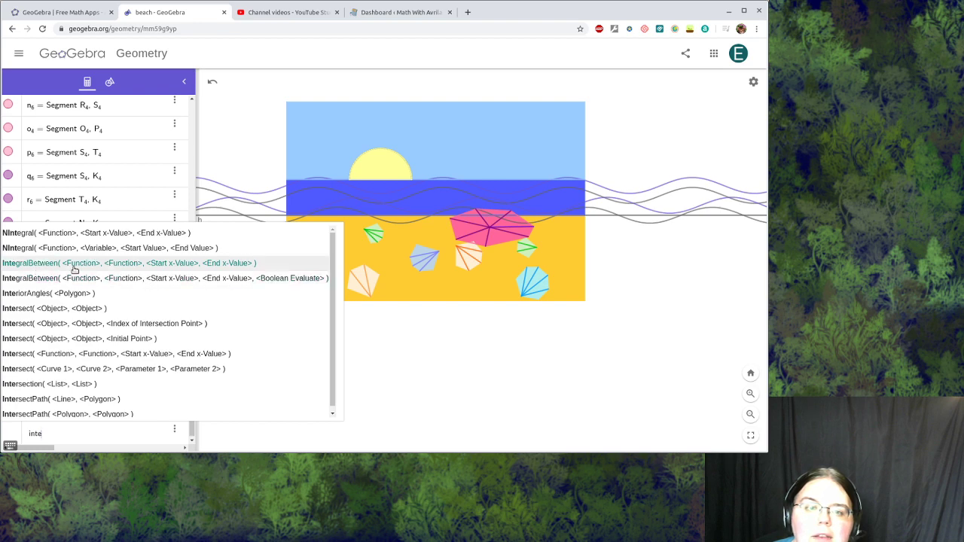
left_click(81, 263)
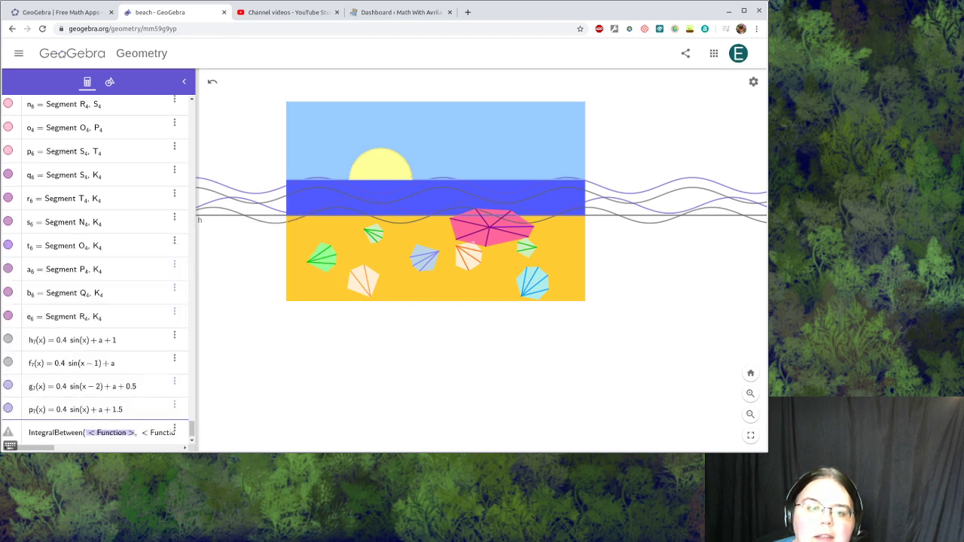
left_click(225, 212)
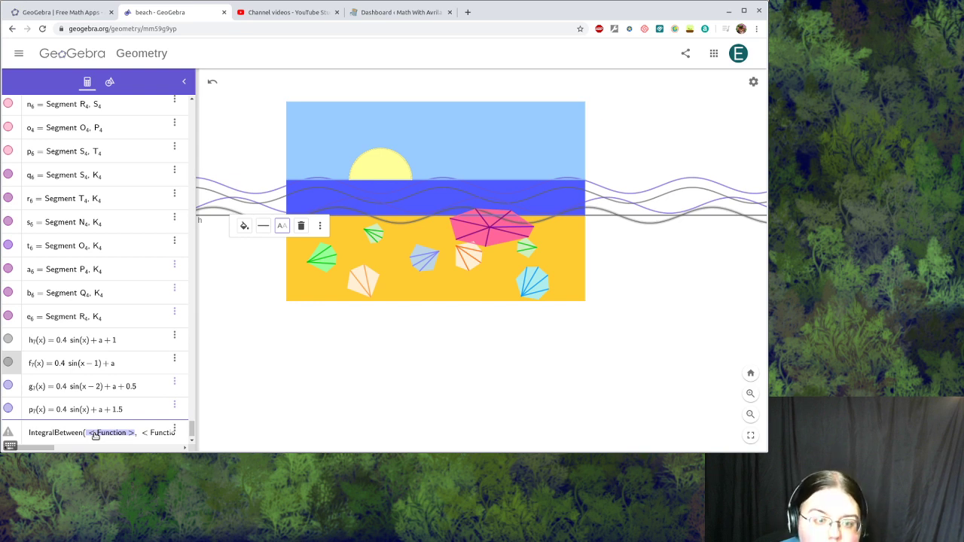
left_click(95, 435)
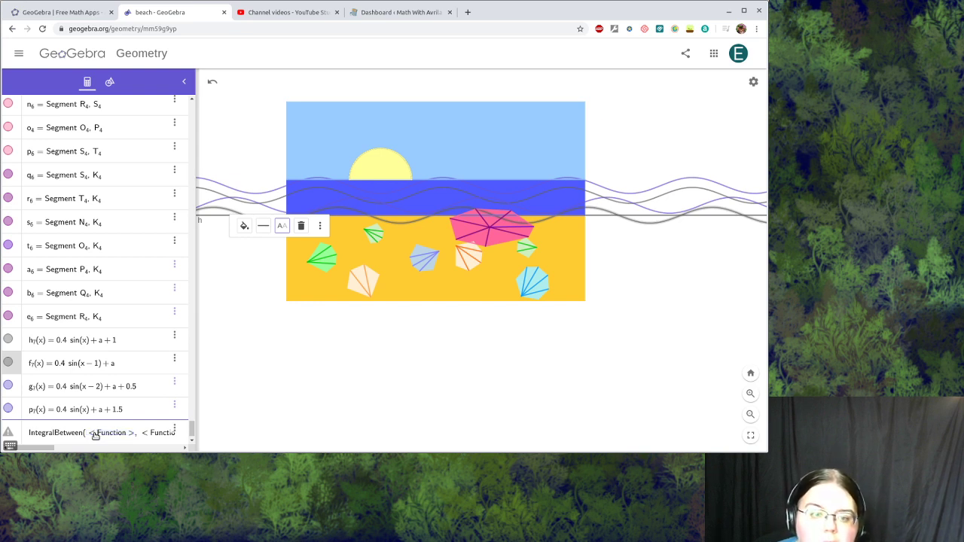
double_click(95, 435)
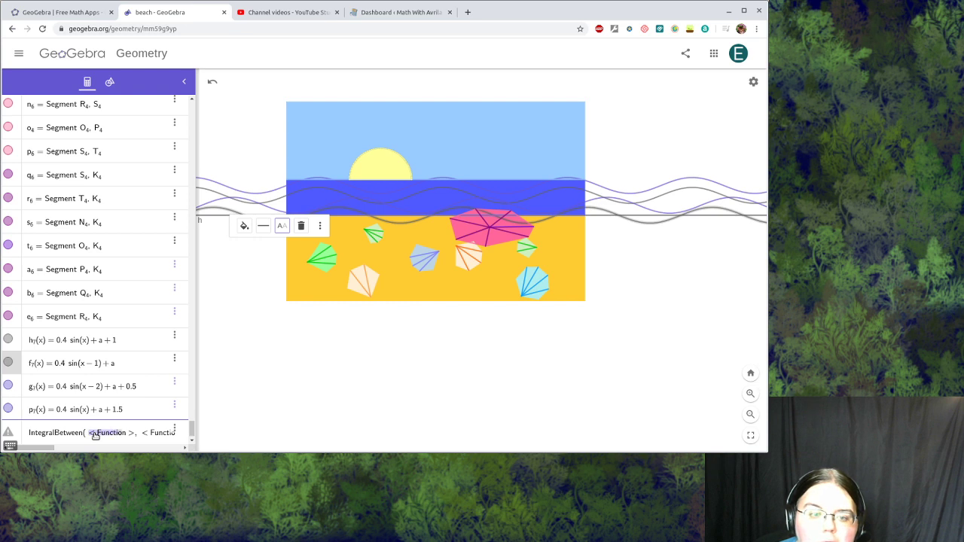
key("shift+Right")
key("shift+Right")
type("f")
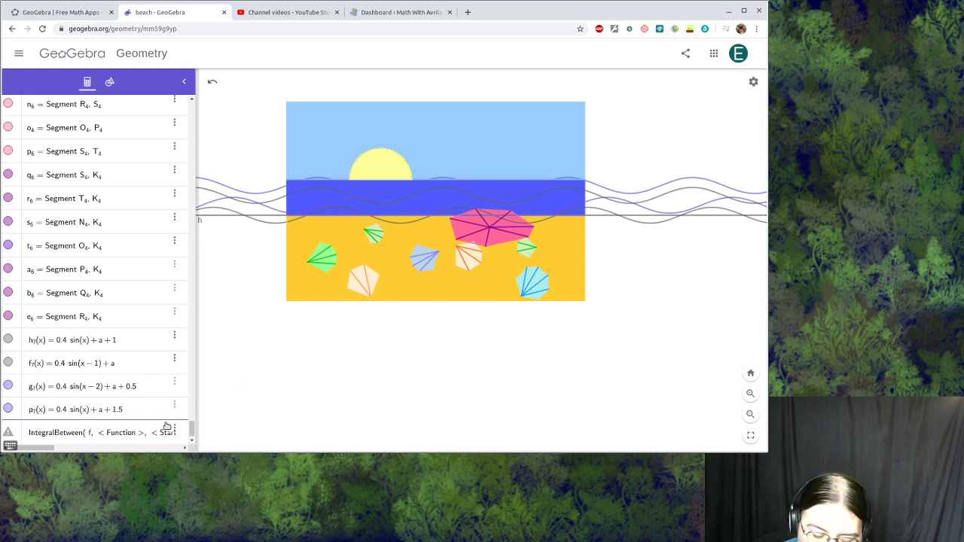
type("_7")
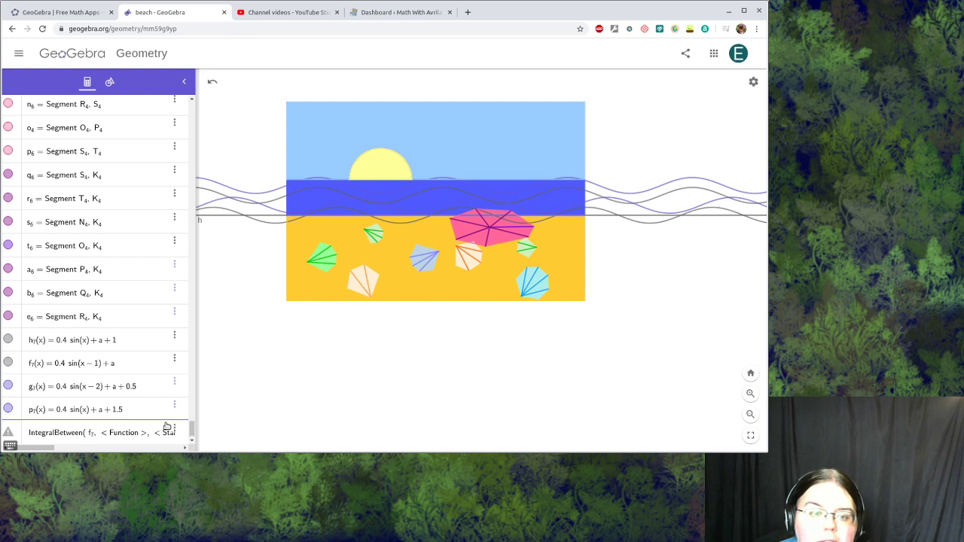
Step: Complete it with line h and bounds 0 to 15, creating region u = 0.2
key("Tab")
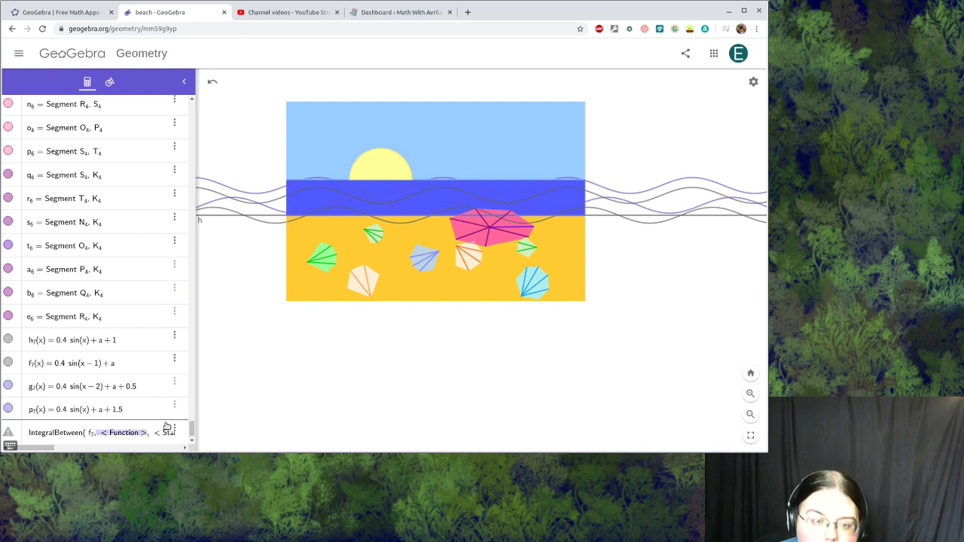
type("h_7")
key("Tab")
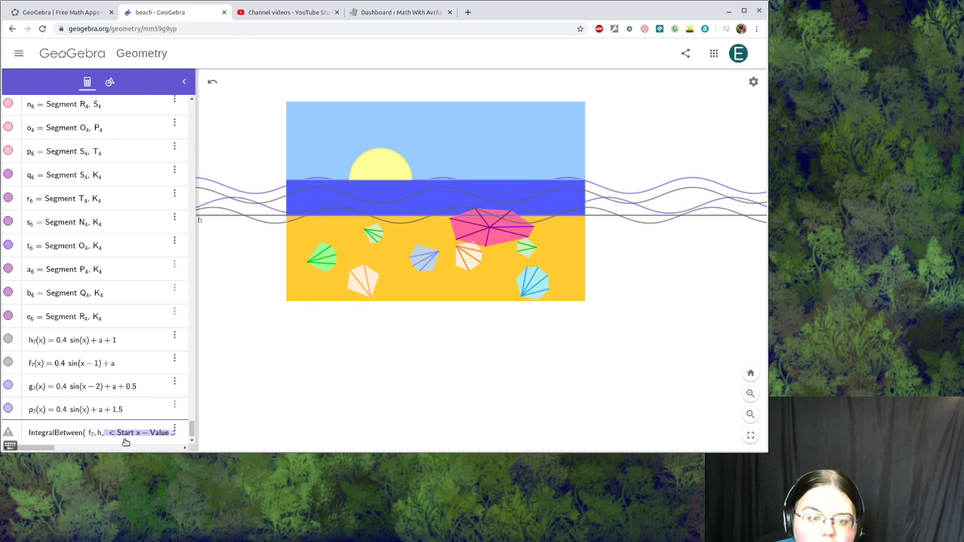
type("0")
key("Tab")
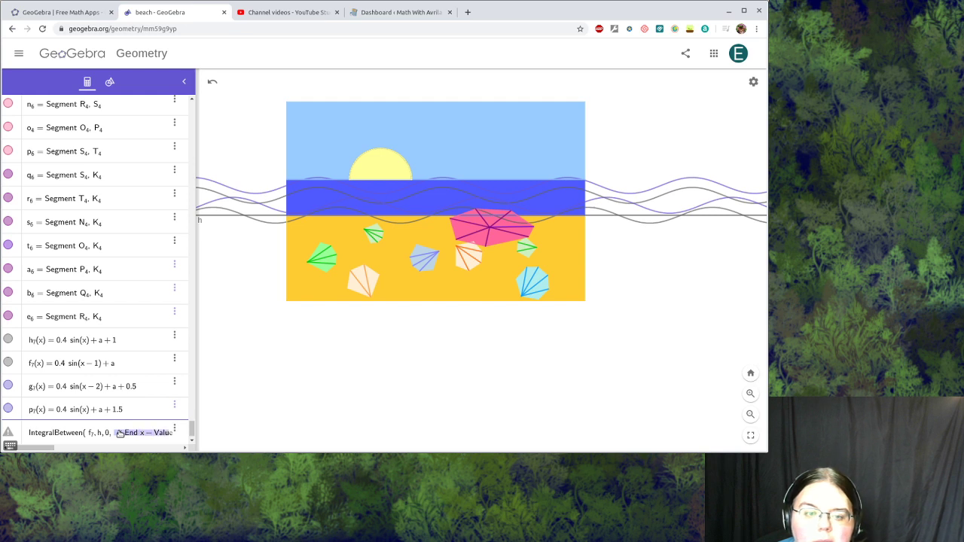
key("ctrl+a")
key("End")
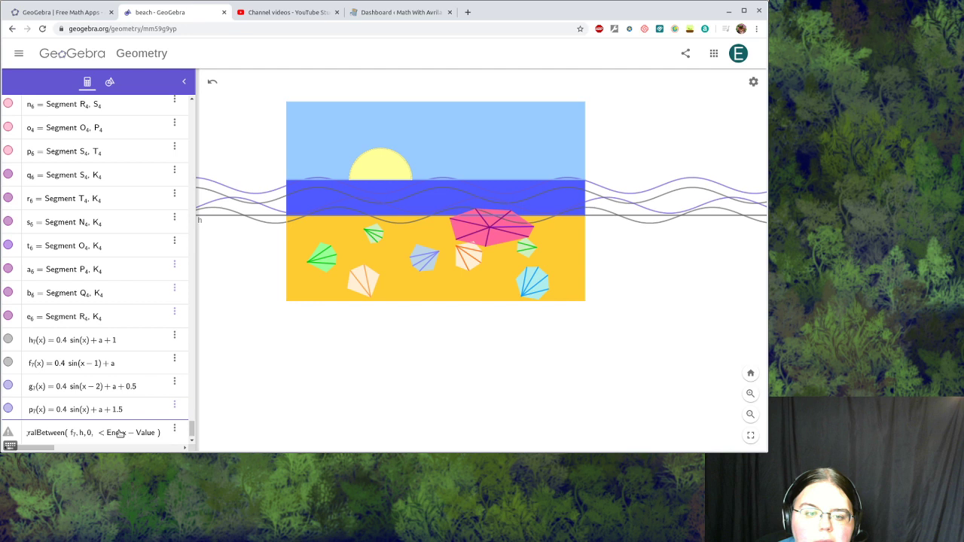
left_click(119, 434)
key("BackSpace")
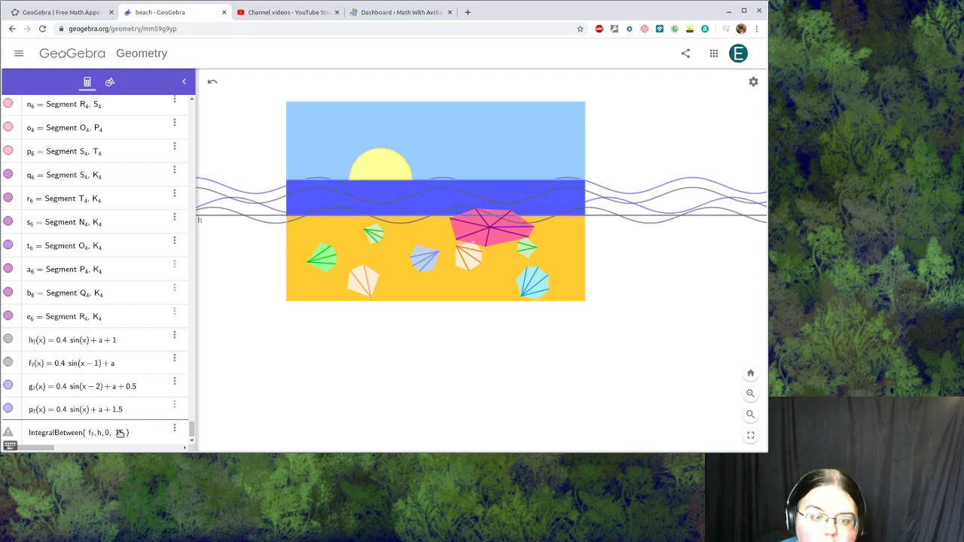
type("15")
key("Return")
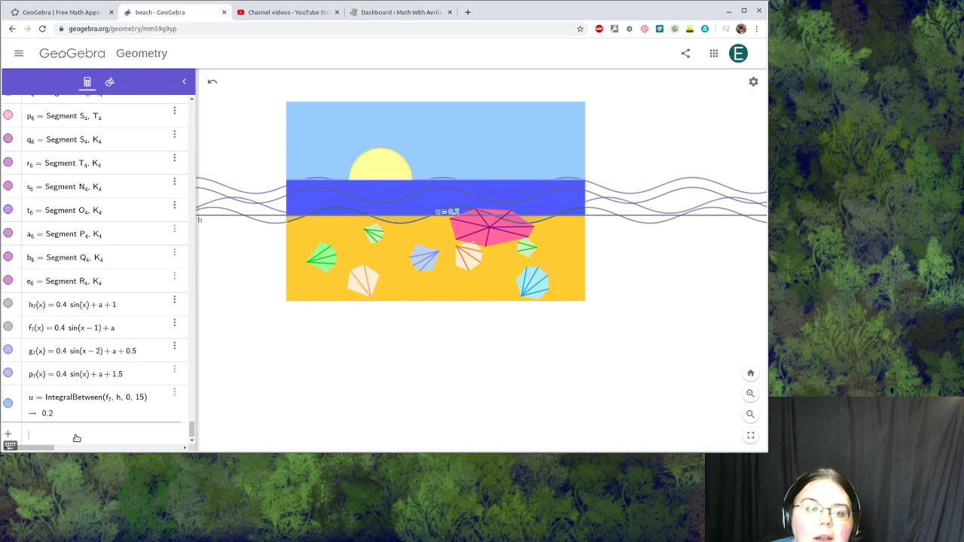
Step: Copy u's definition into a new Input bar entry, then clear the pasted text
left_click(84, 400)
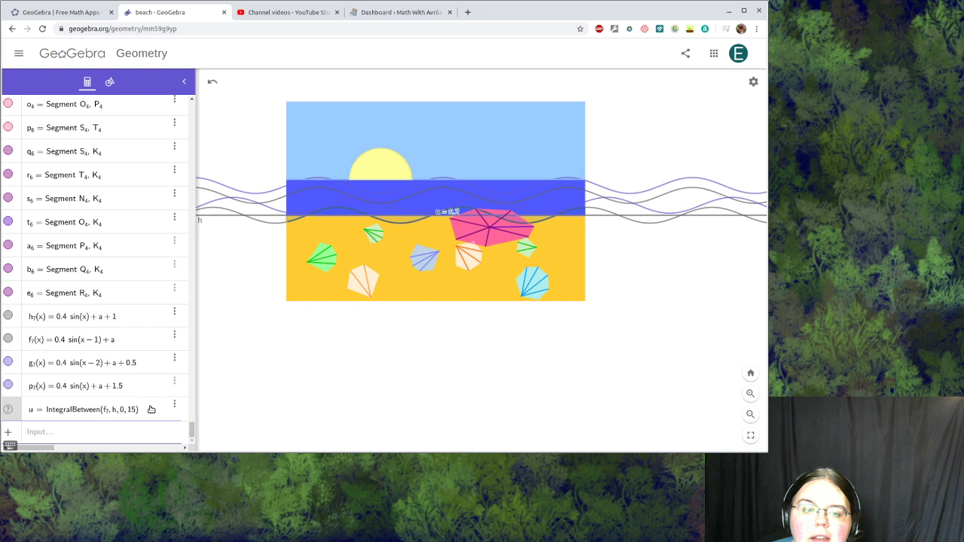
double_click(136, 412)
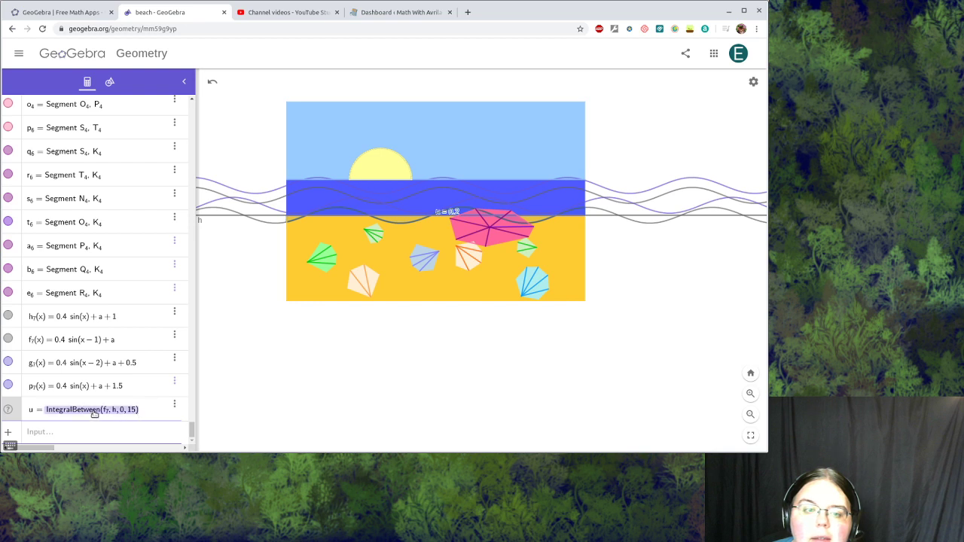
left_click(95, 415)
double_click(142, 416)
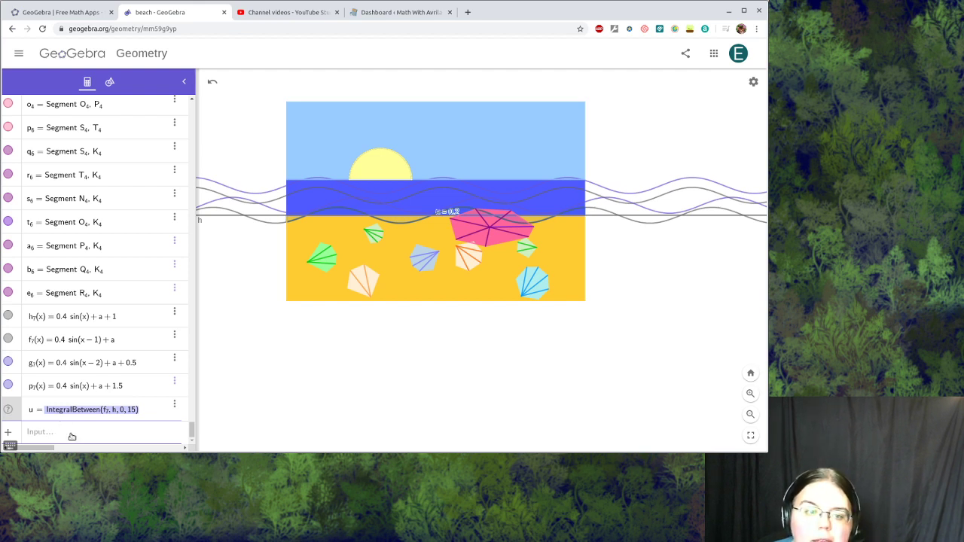
left_click(71, 436)
type("0.4sin(x) + a")
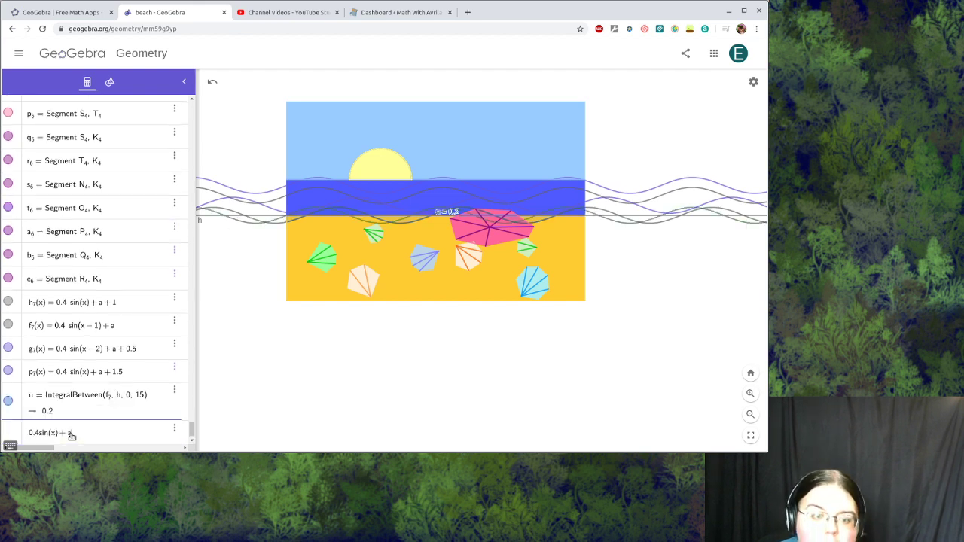
key("shift+Left")
key("shift+Left")
key("shift+Left")
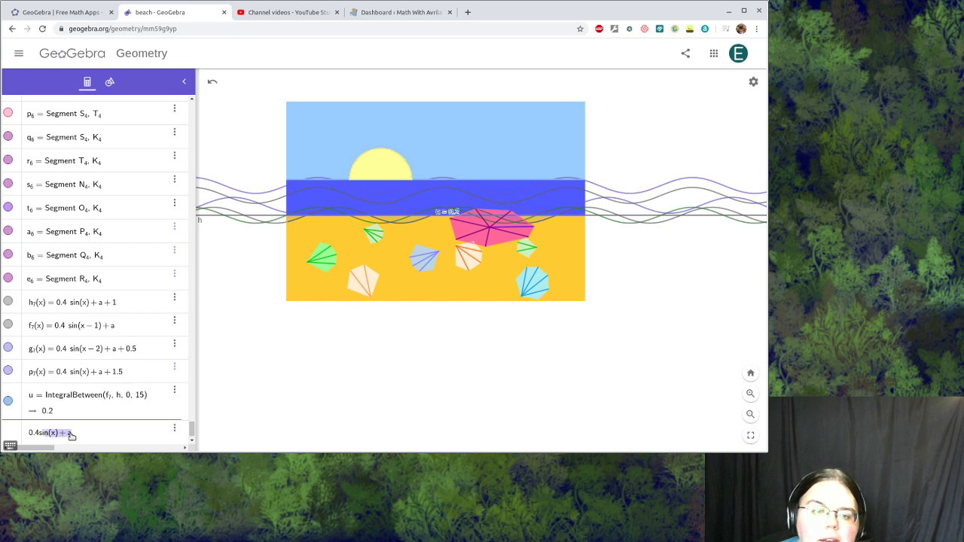
key("shift+Left")
key("shift+Left")
key("shift+Left")
key("BackSpace")
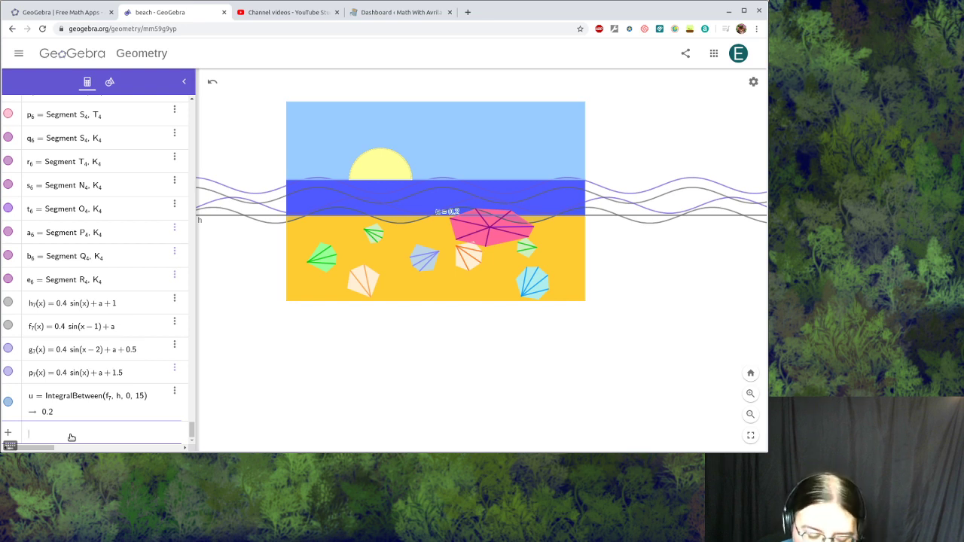
Step: Enter IntegralBetween with g7, h, 0 and 15, creating region u4 = 7
type("Int")
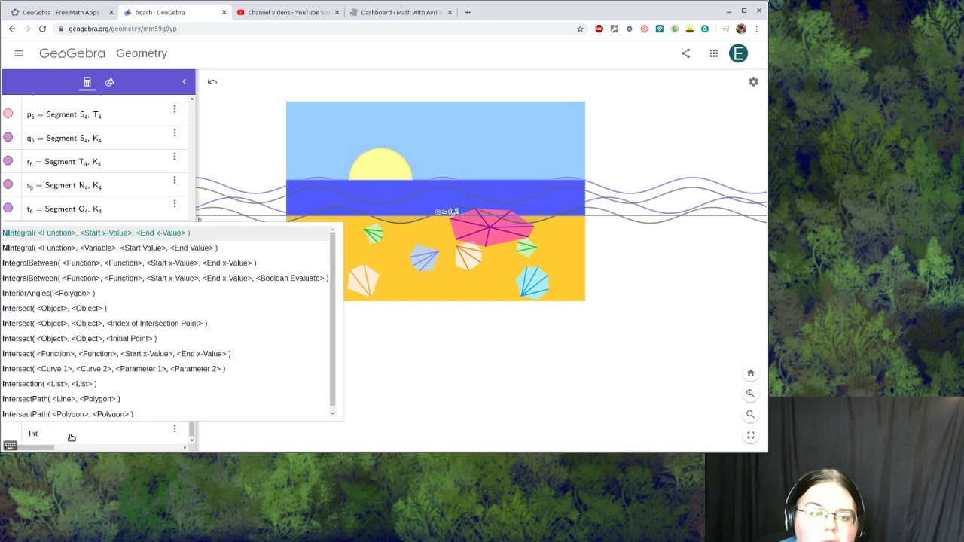
left_click(113, 263)
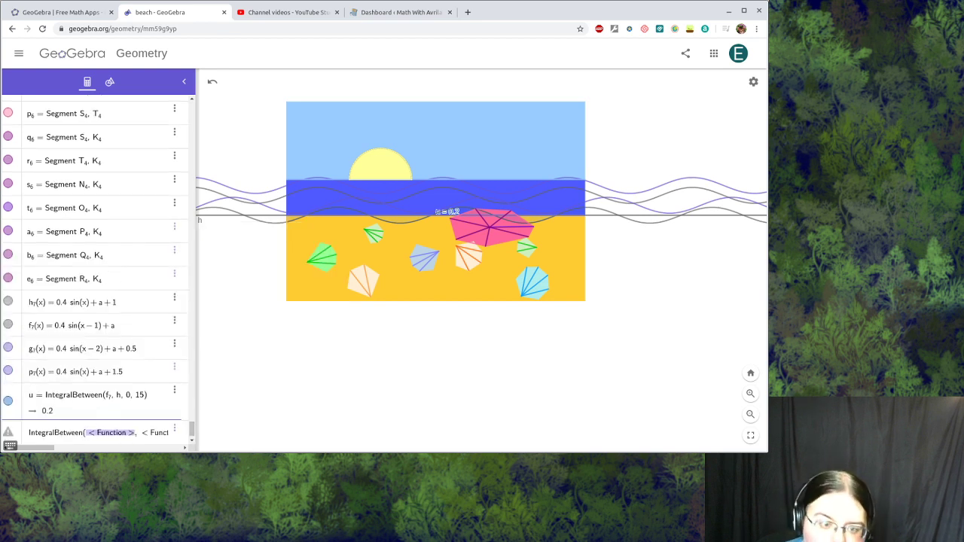
key("End")
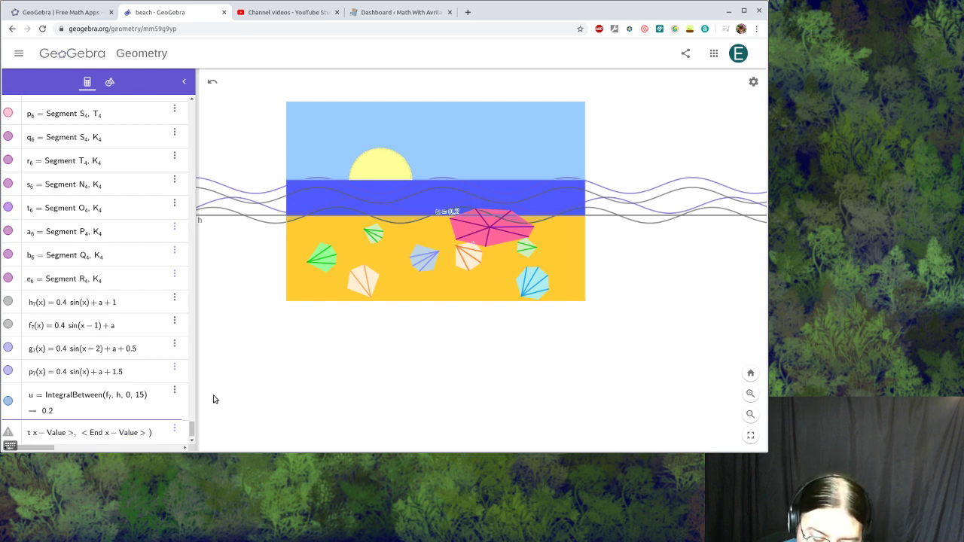
key("Home")
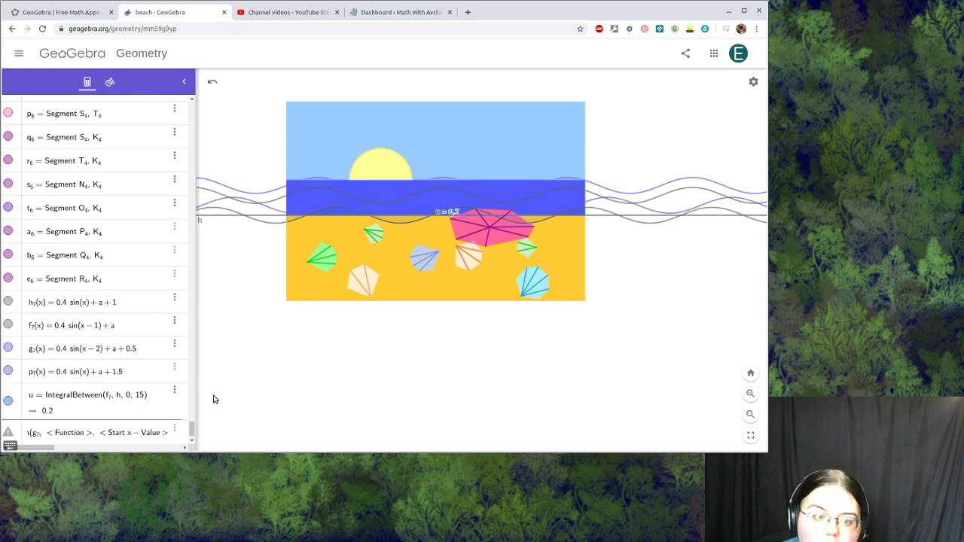
key("Tab")
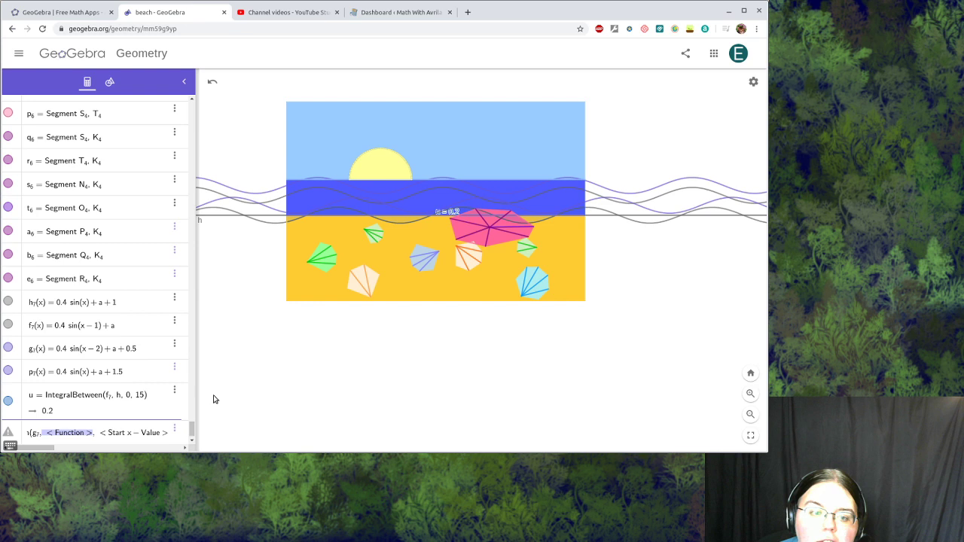
type("h,")
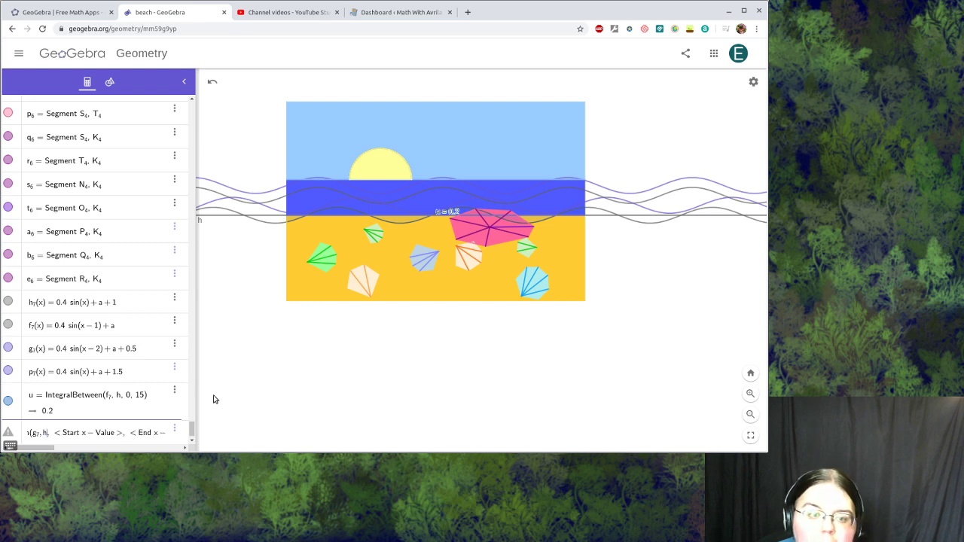
key("Tab")
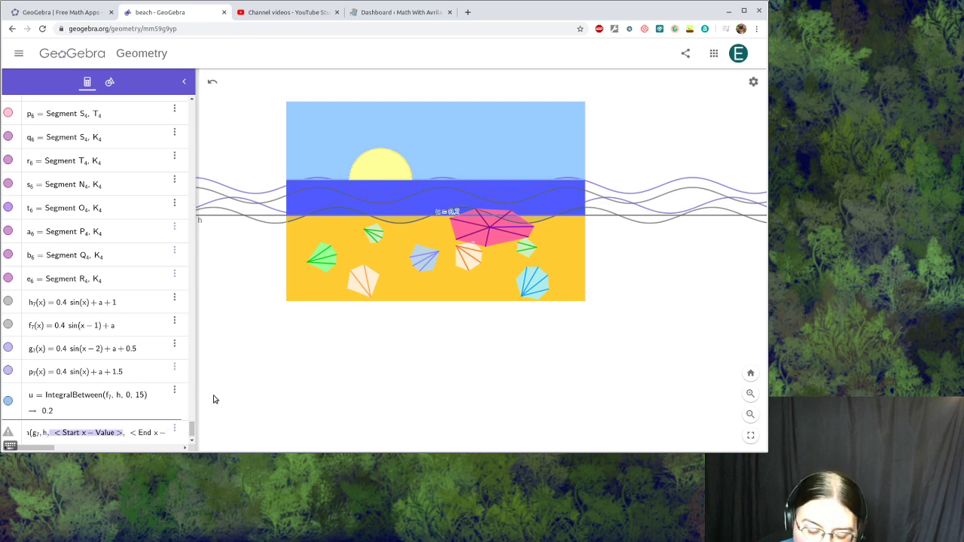
type("0")
key("Tab")
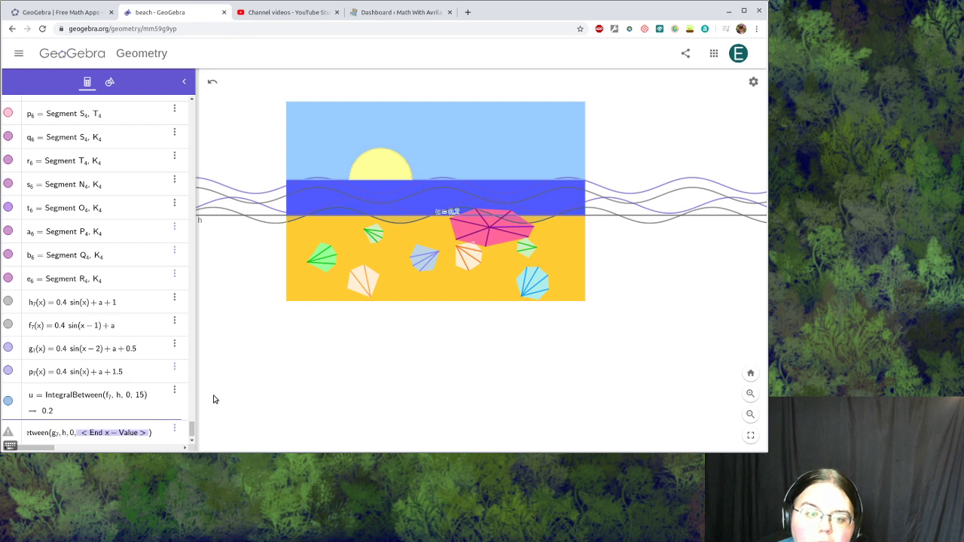
type("15")
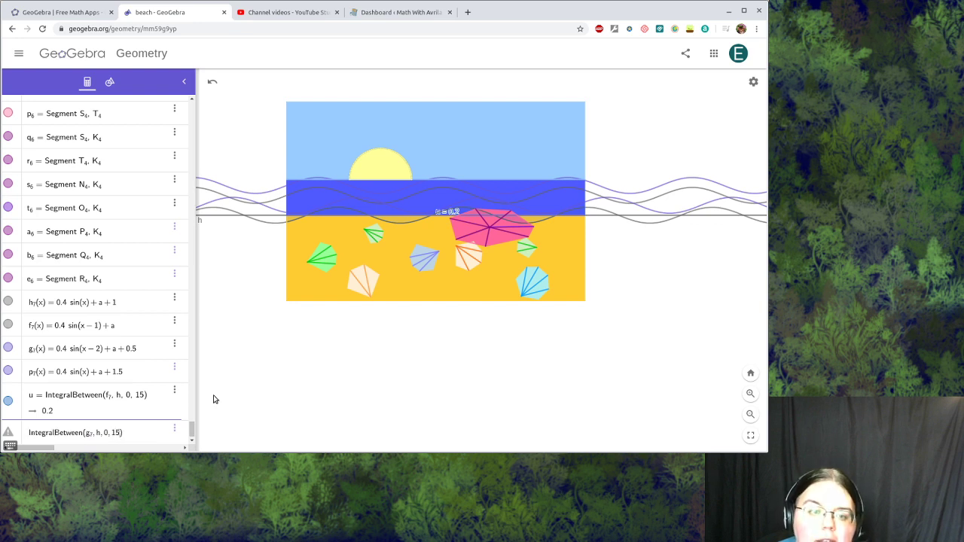
key("Return")
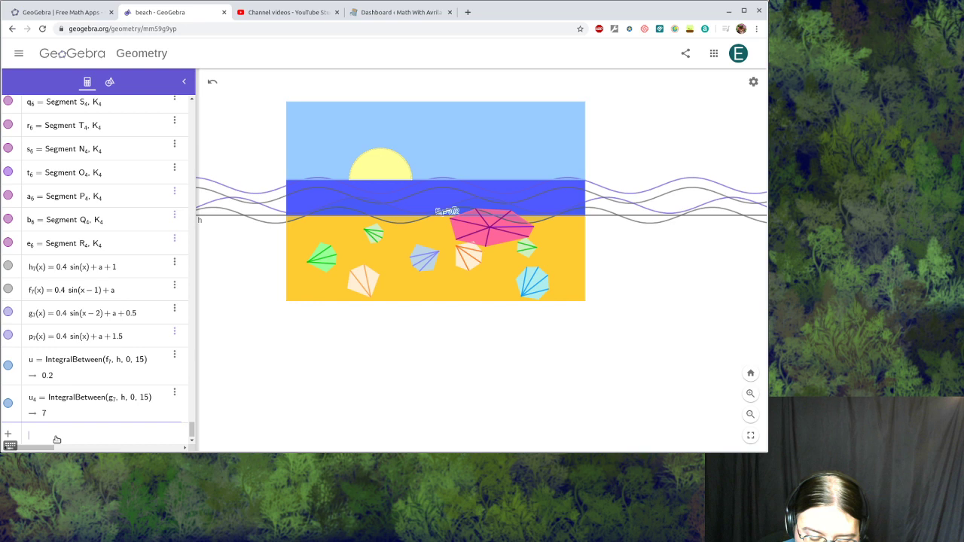
Step: Enter IntegralBetween(g7, h, 0, 15) from the autocomplete, creating region v4 = 7
type("nte")
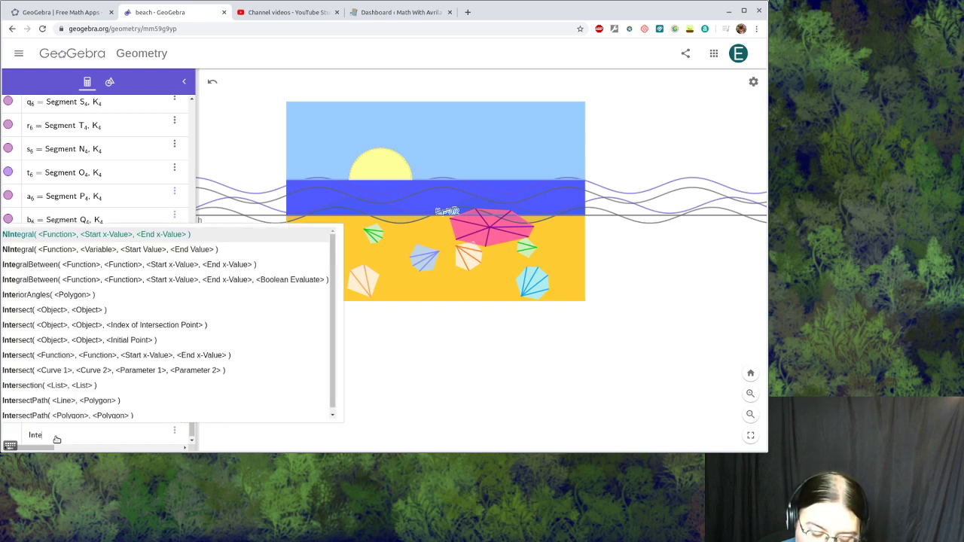
left_click(189, 264)
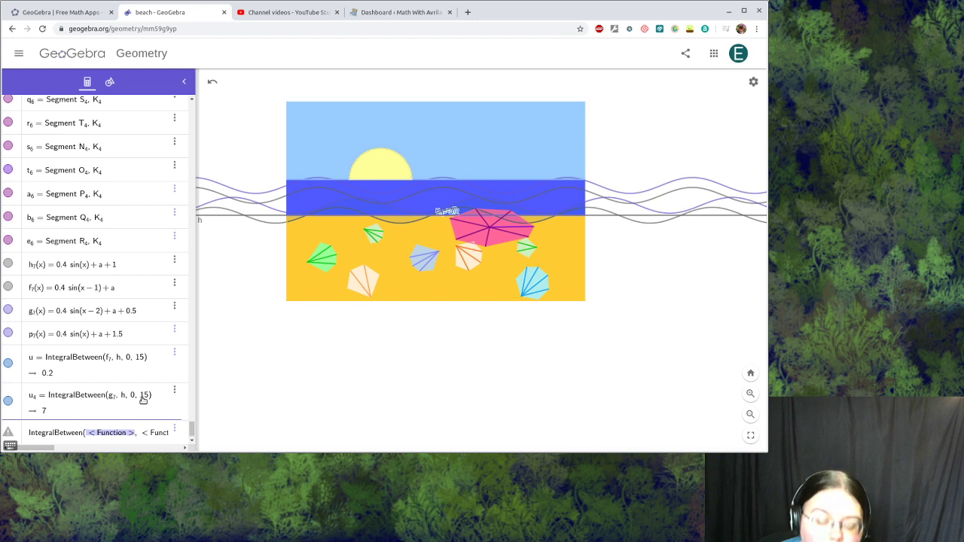
type("g")
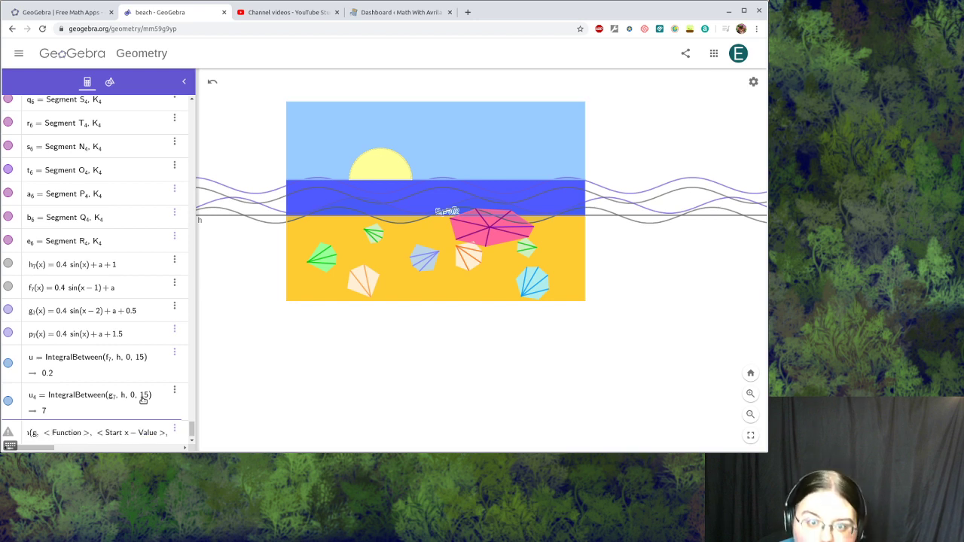
type("7")
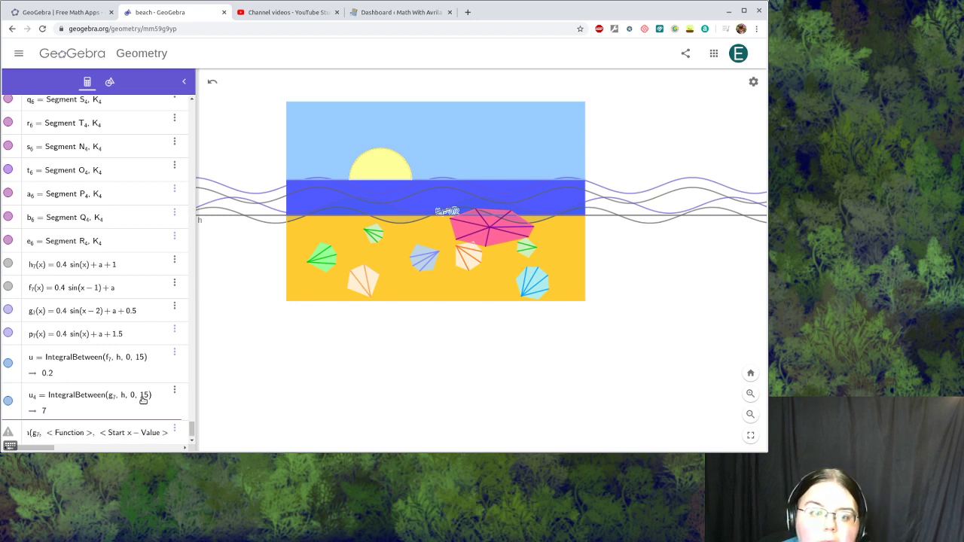
key("Tab")
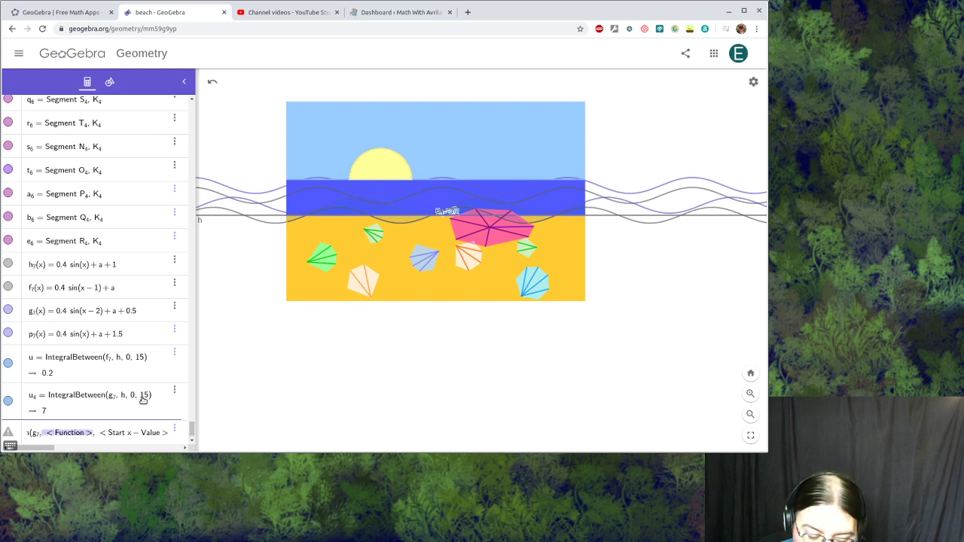
type("h")
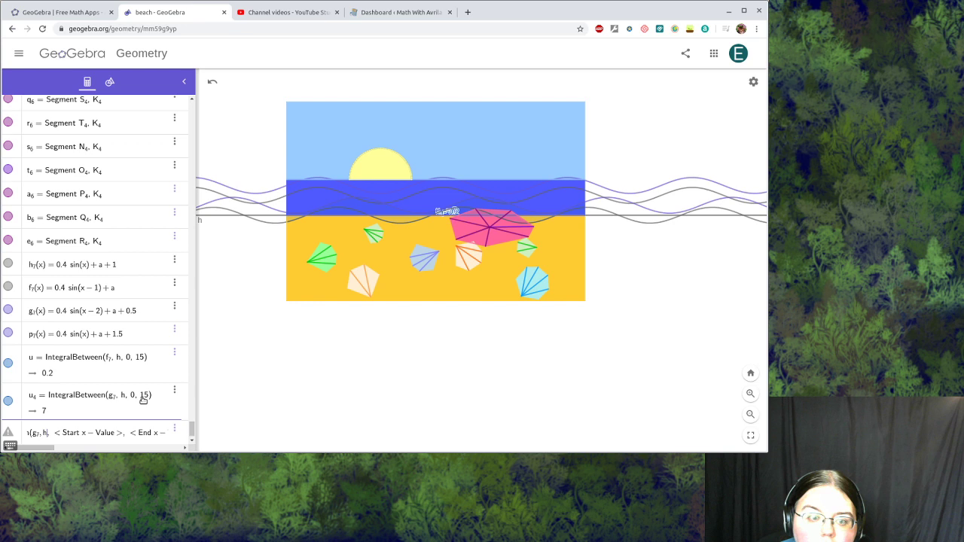
key("Tab")
type("0")
key("Tab")
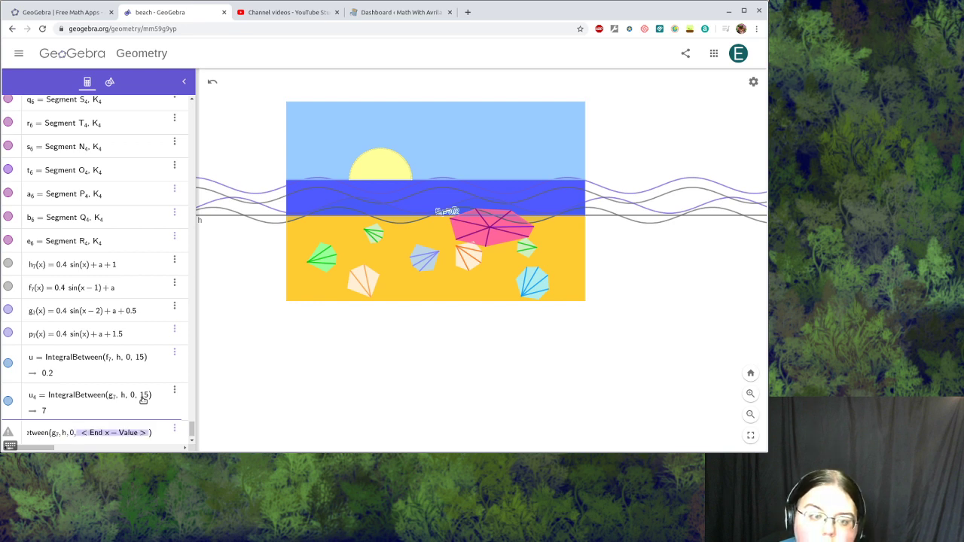
type("15")
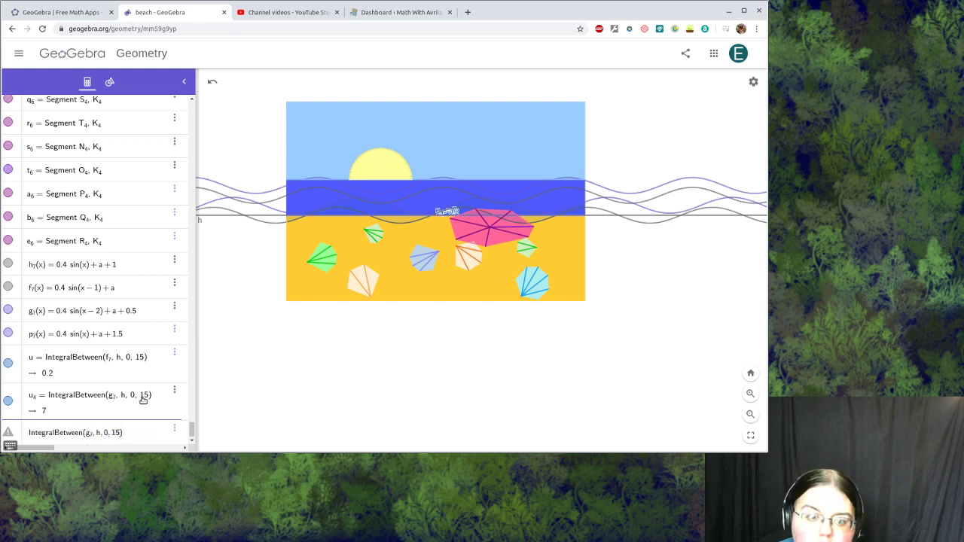
key("Return")
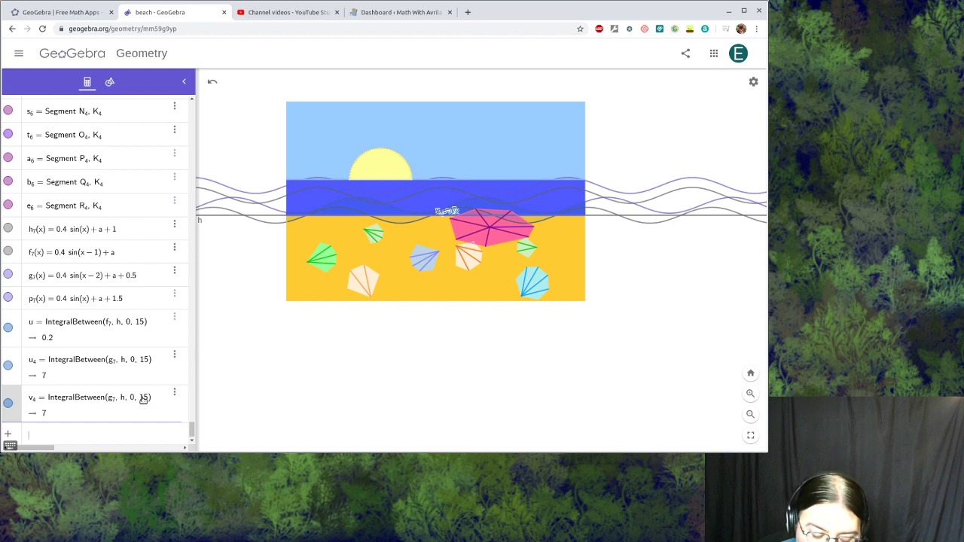
Step: Redefine v4 as IntegralBetween(h7, h, 0, 15), so its area becomes 15.7
type("In")
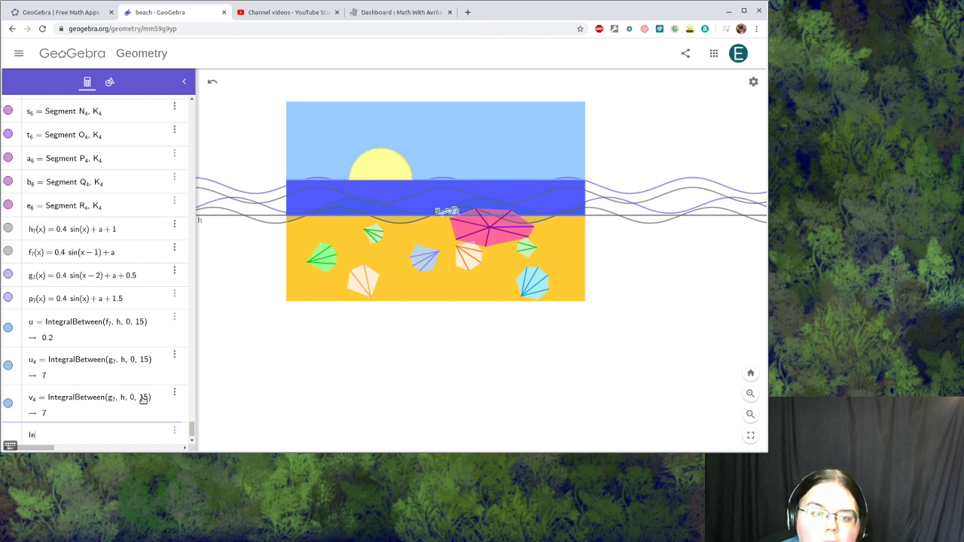
key("BackSpace")
key("BackSpace")
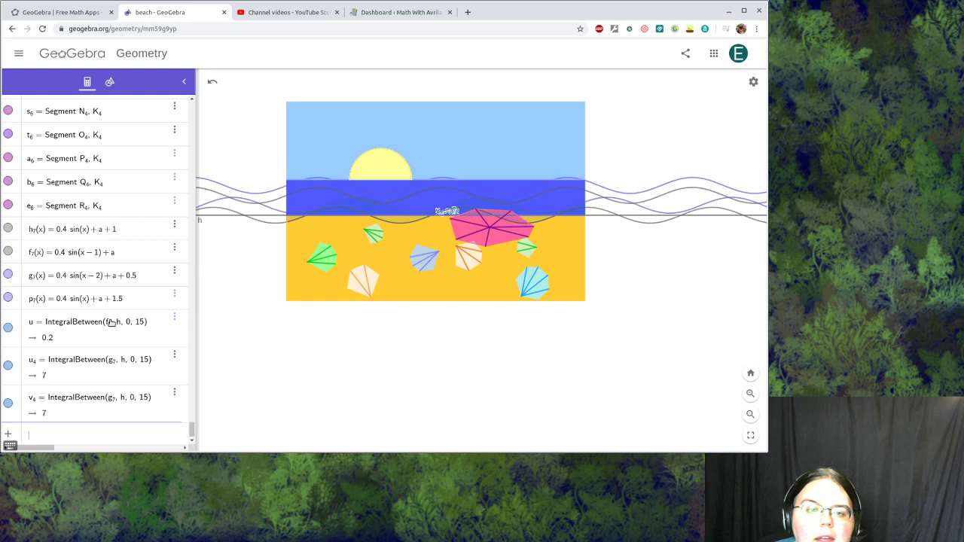
left_click(114, 399)
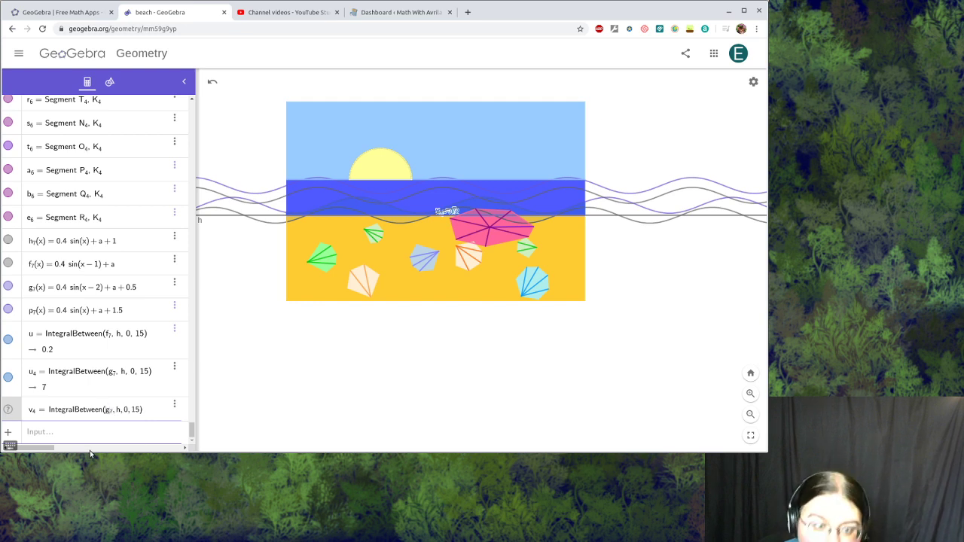
key("BackSpace")
type("h")
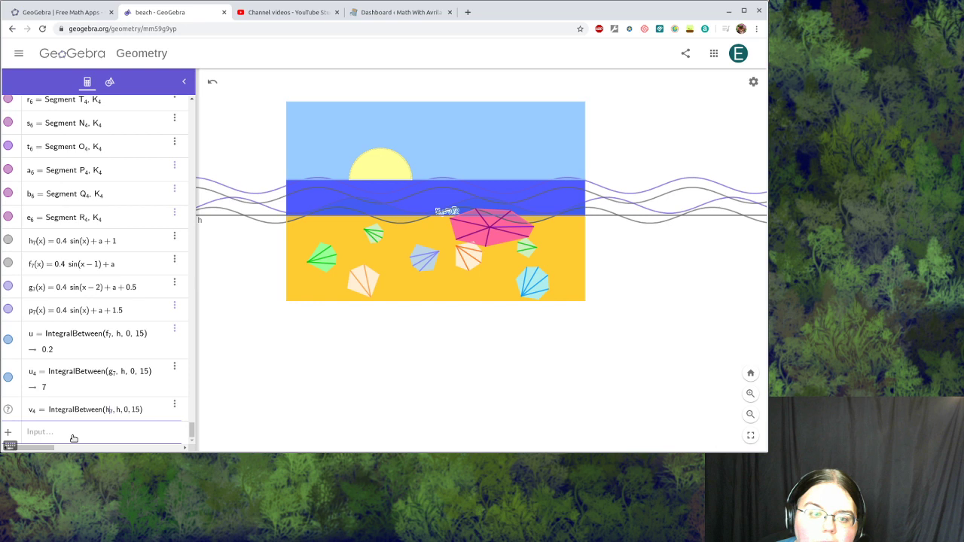
left_click(70, 437)
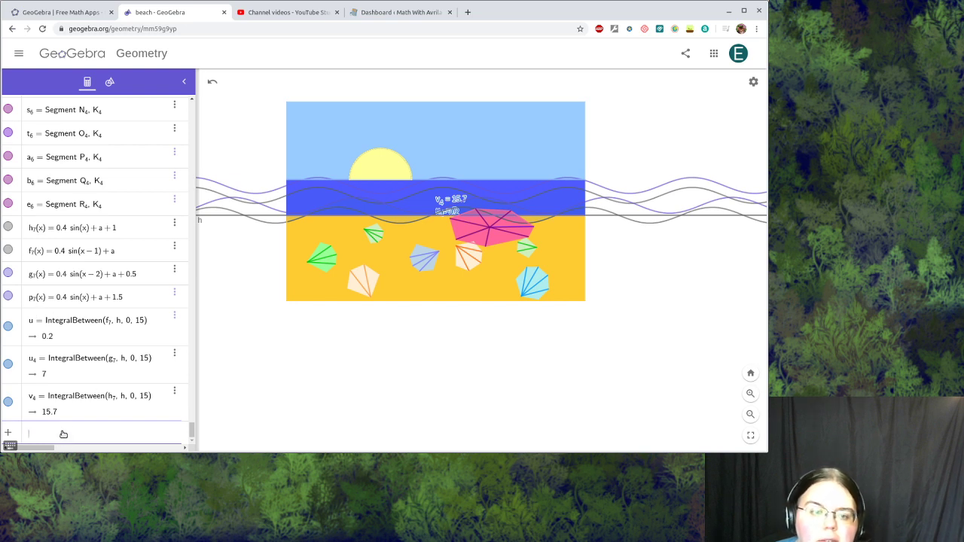
Step: Enter IntegralBetween(p_7, h, 0, 15) to create region w4 with value 23.2
type("Int")
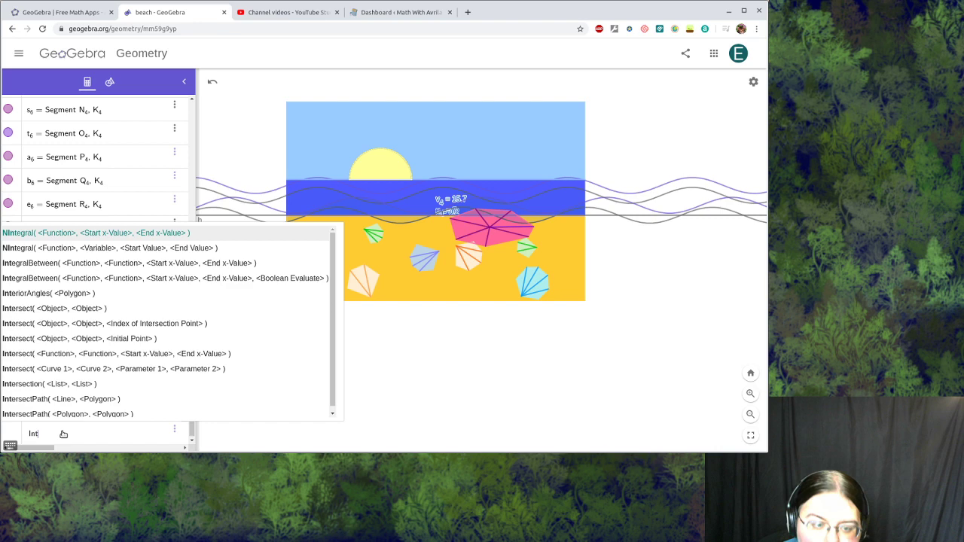
type("g")
key("BackSpace")
type("e")
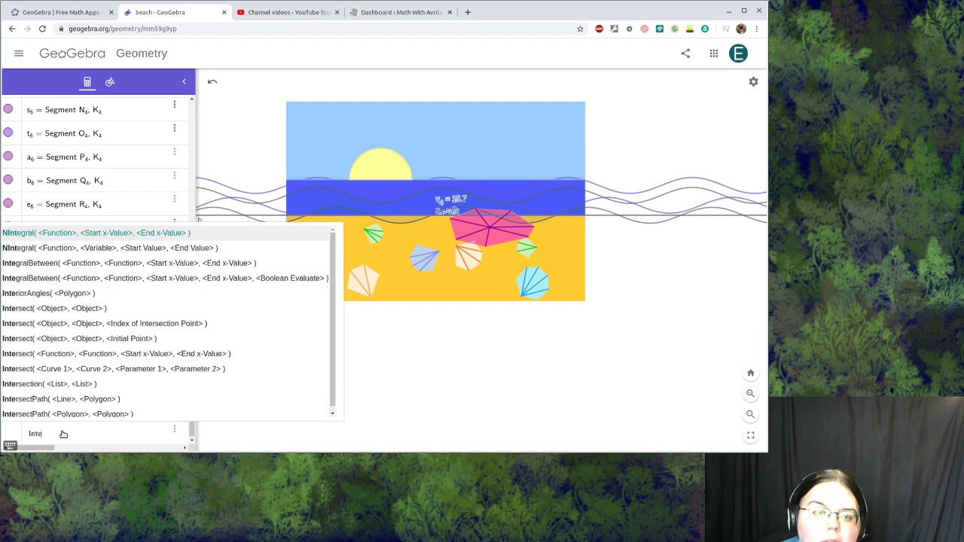
left_click(155, 263)
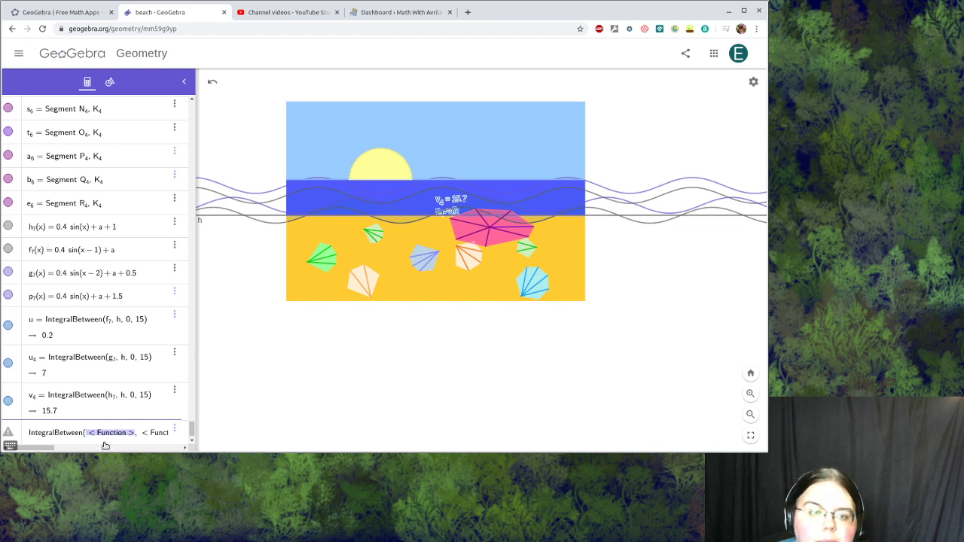
type("p_7,")
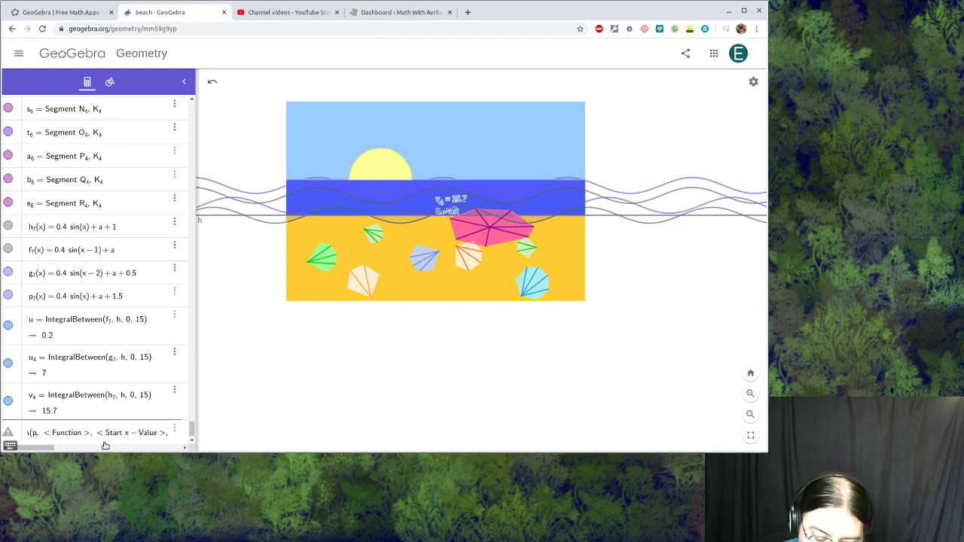
key("Tab")
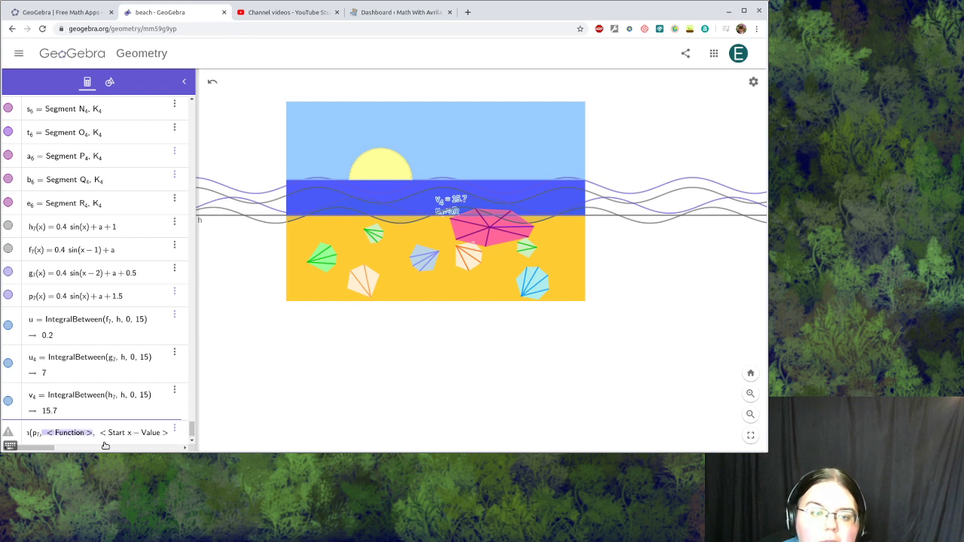
type("h")
key("Tab")
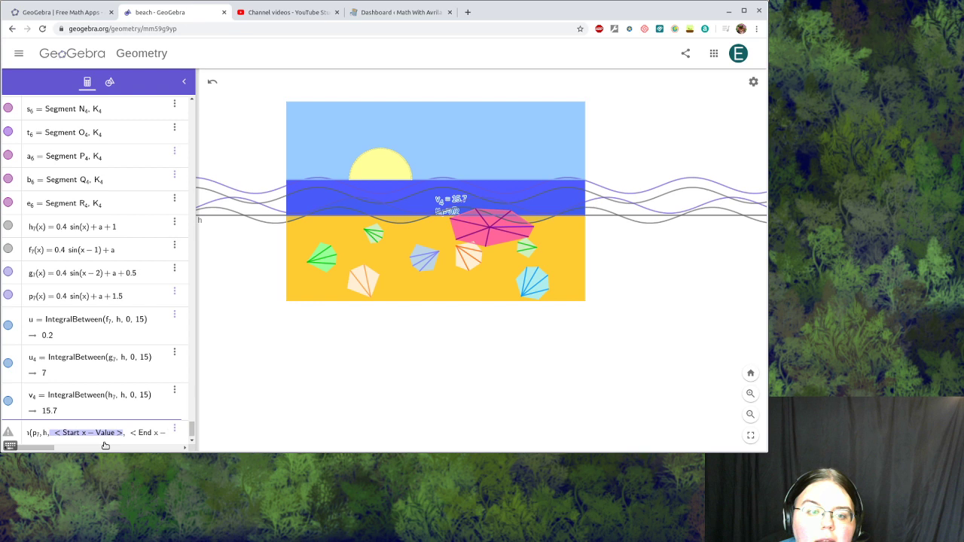
type("0")
key("Tab")
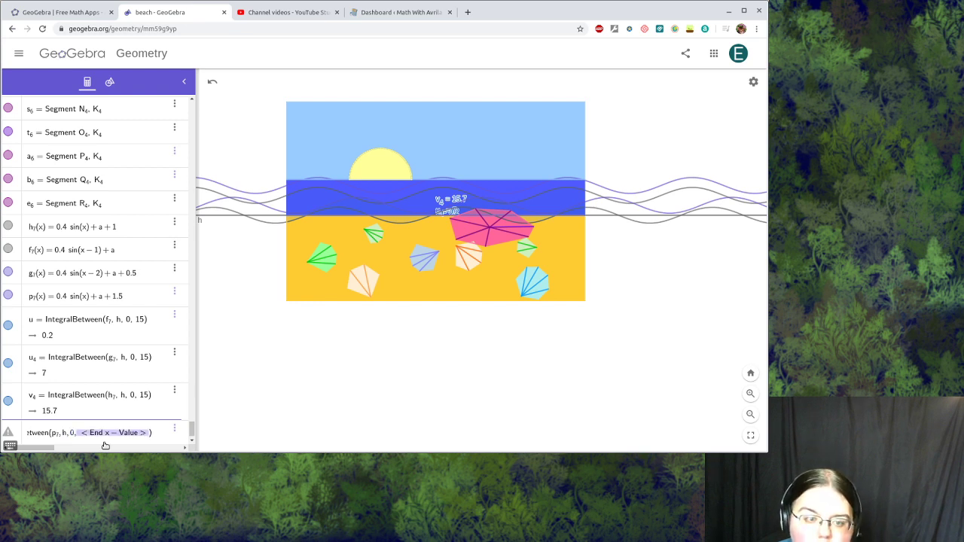
type("15")
key("Return")
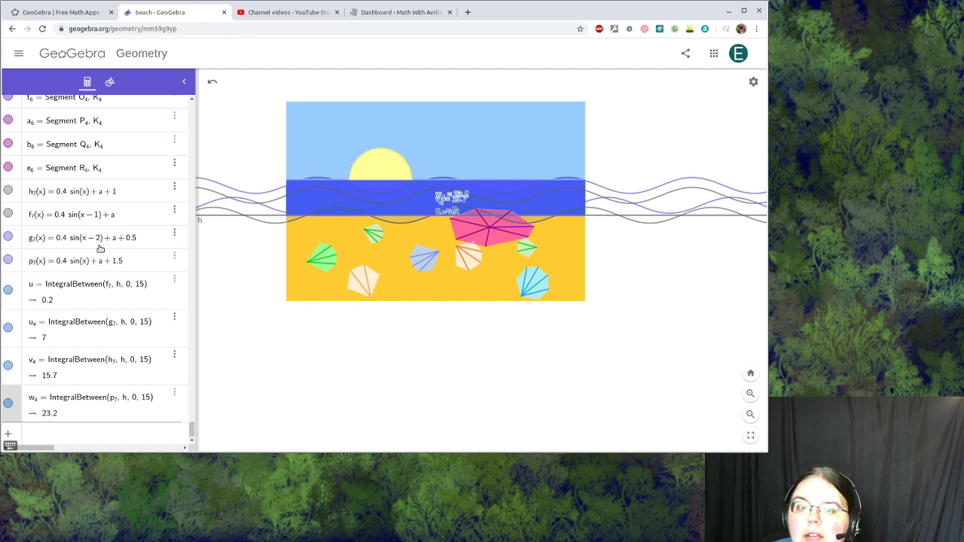
Step: Open the u region's colour settings and try cyan with slightly higher opacity
left_click(89, 291)
left_click(176, 280)
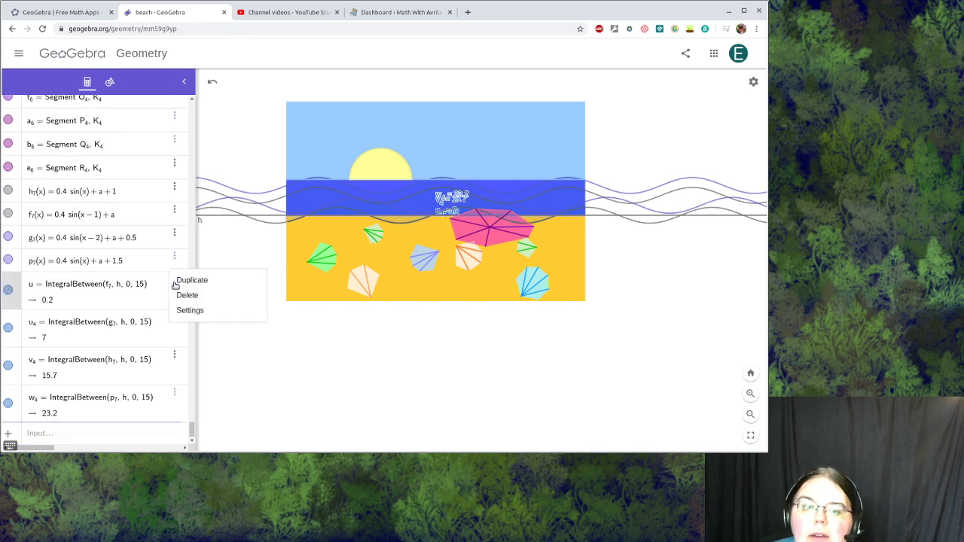
left_click(189, 311)
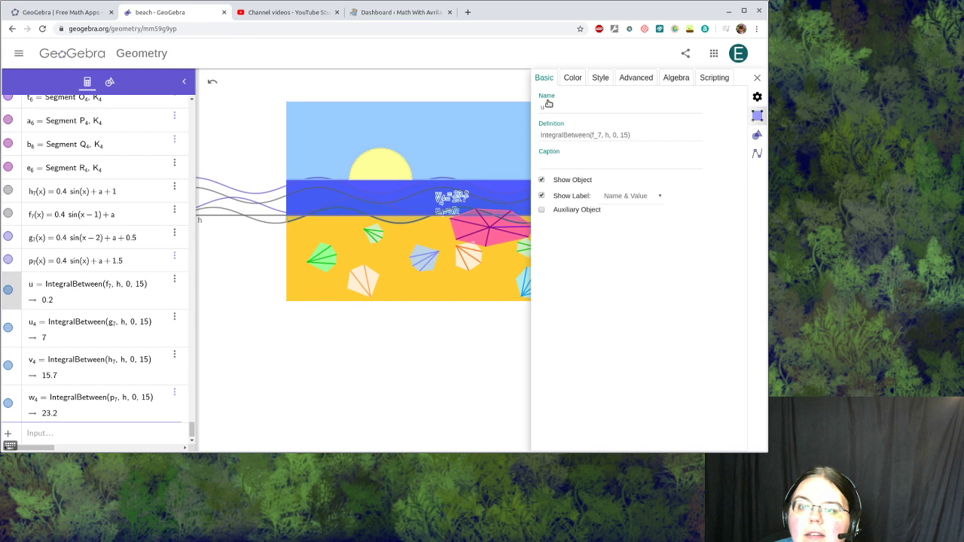
left_click(570, 77)
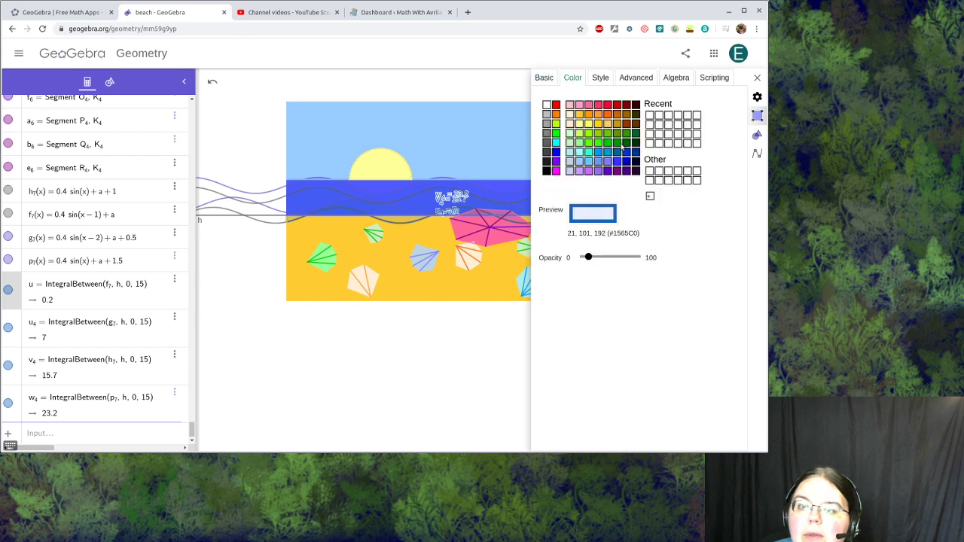
left_click(556, 143)
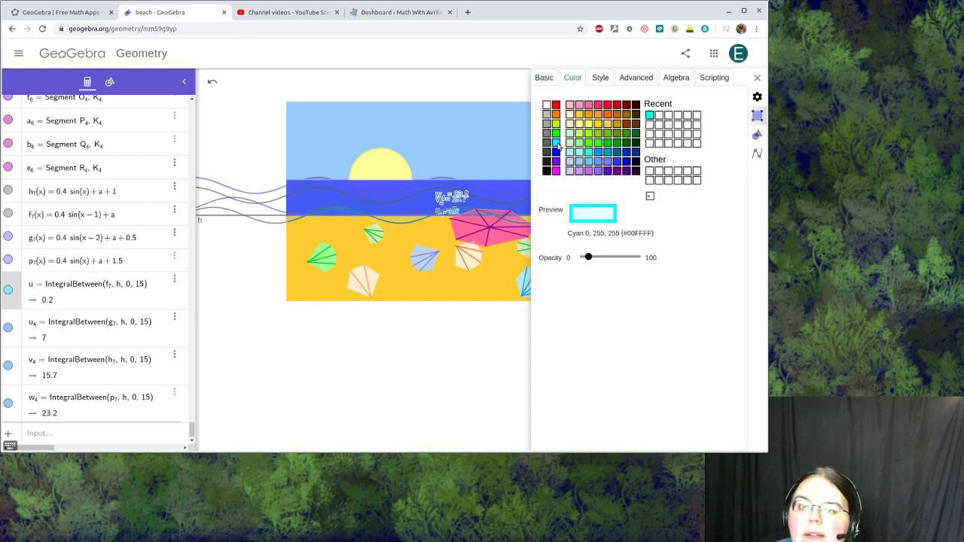
left_click_drag(589, 257, 604, 260)
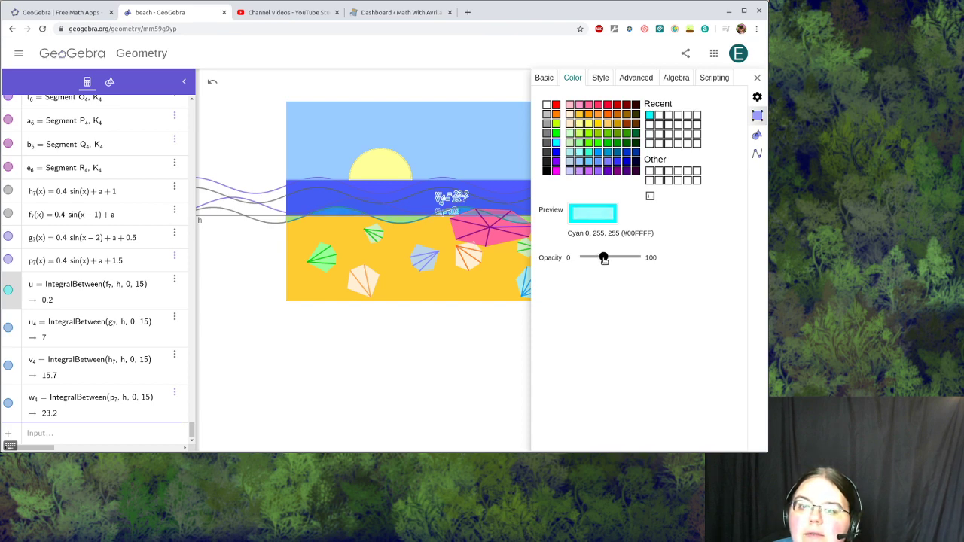
Step: Settle on blue 51, 51, 255 (#3333FF) at full opacity and close the settings
left_click(622, 162)
left_click(627, 161)
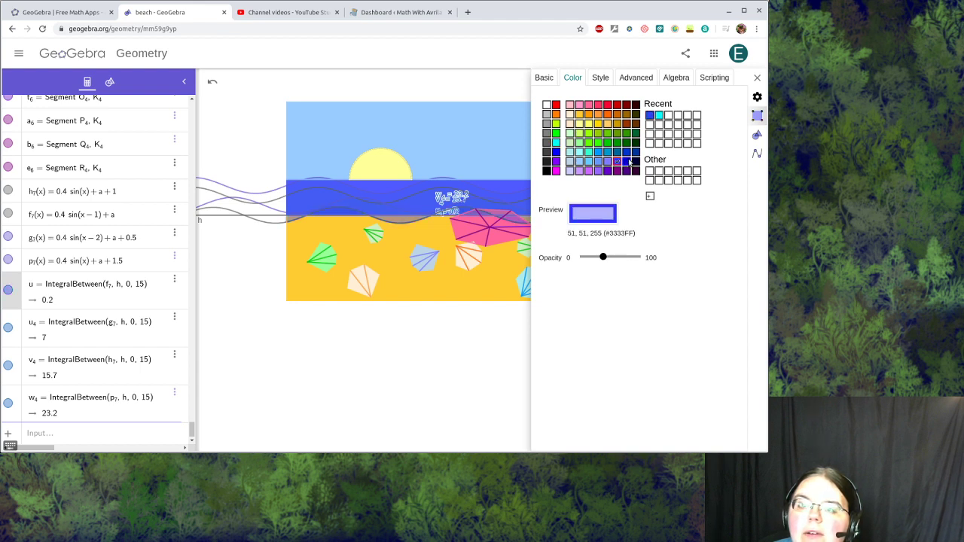
left_click_drag(604, 258, 647, 257)
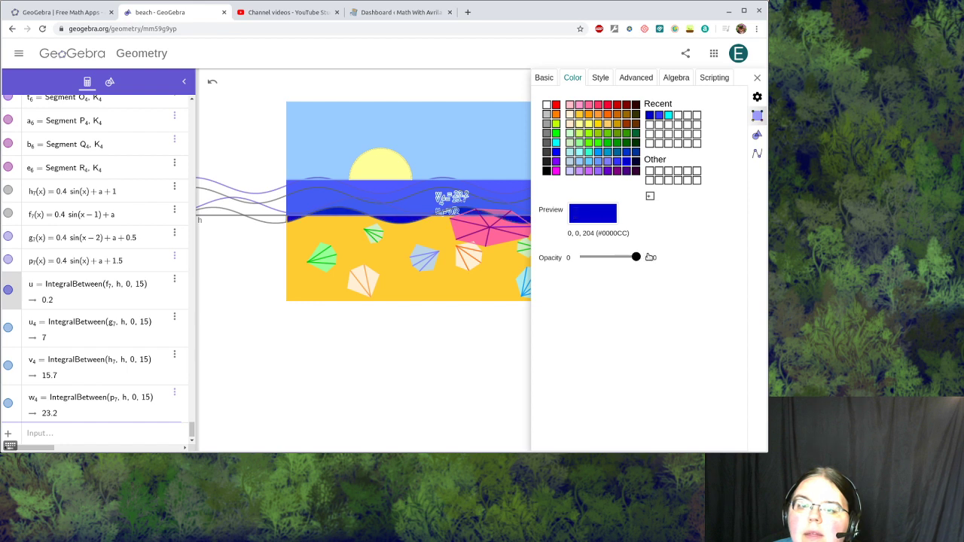
left_click(618, 162)
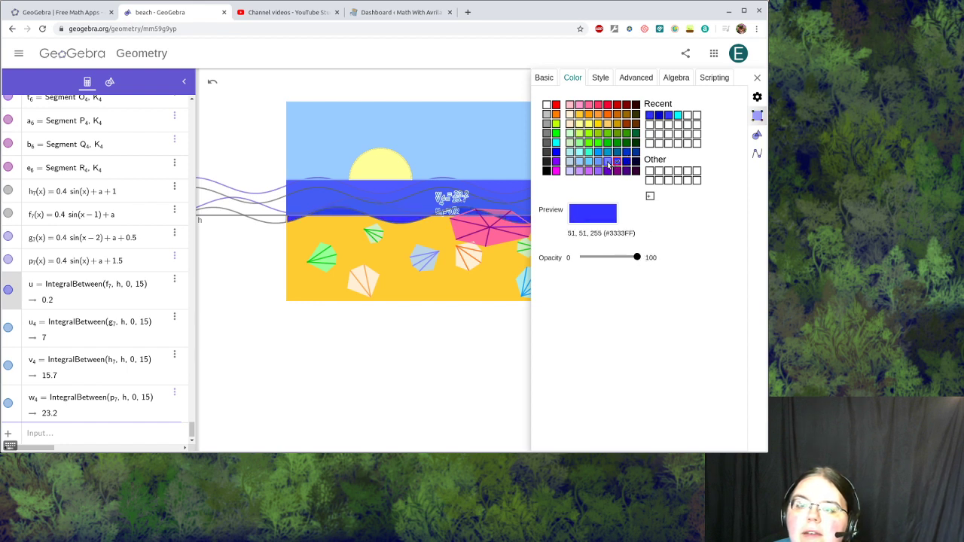
left_click(608, 162)
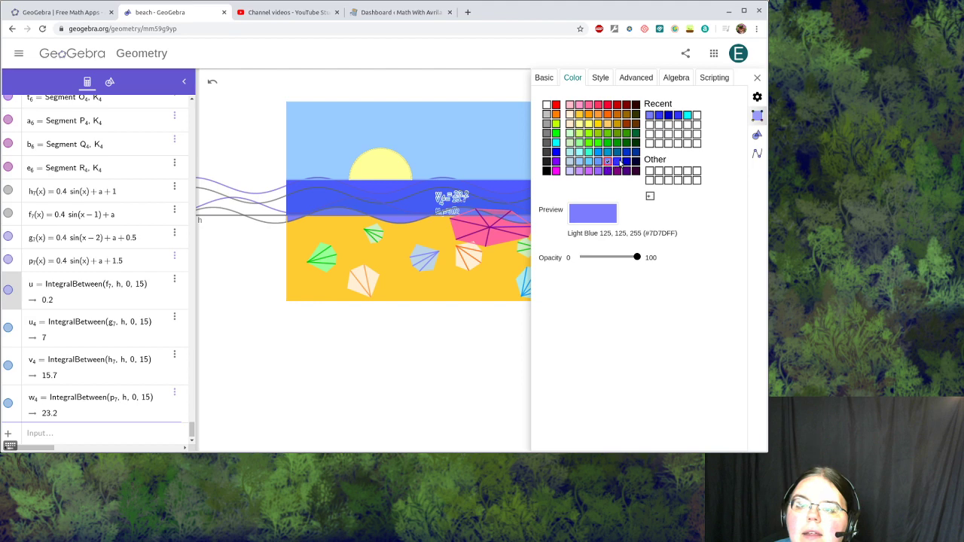
left_click(618, 162)
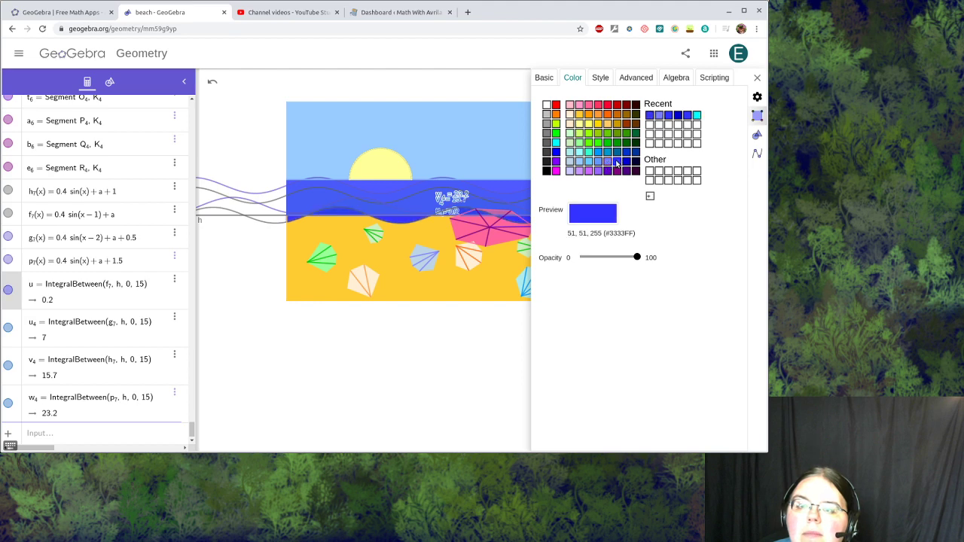
left_click(757, 78)
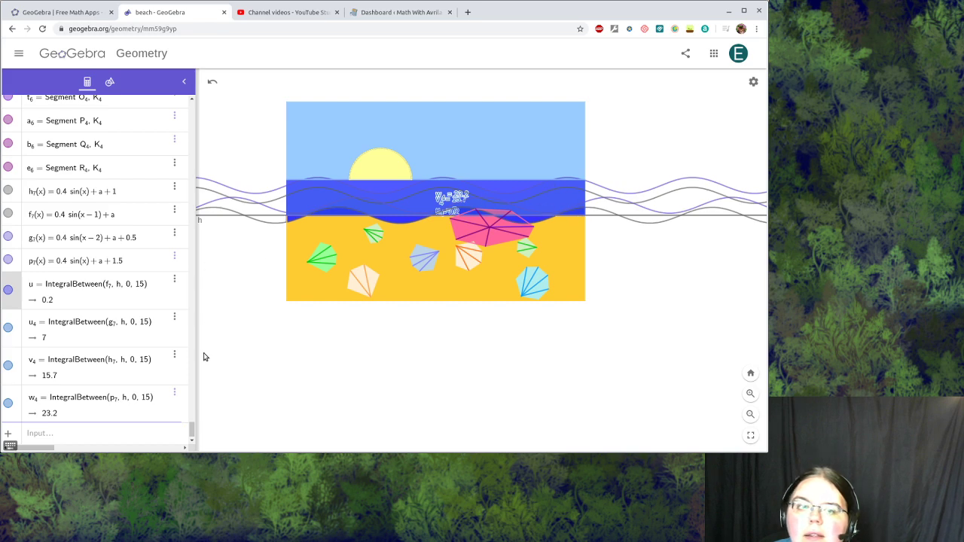
left_click_drag(192, 428, 190, 130)
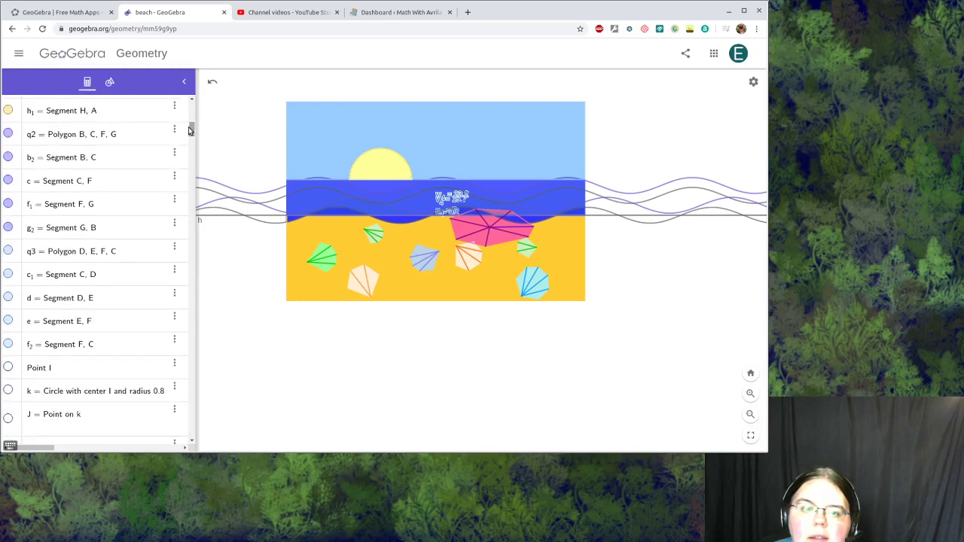
Step: Look up the colour of segment f1 in its Settings
left_click(174, 199)
left_click(190, 231)
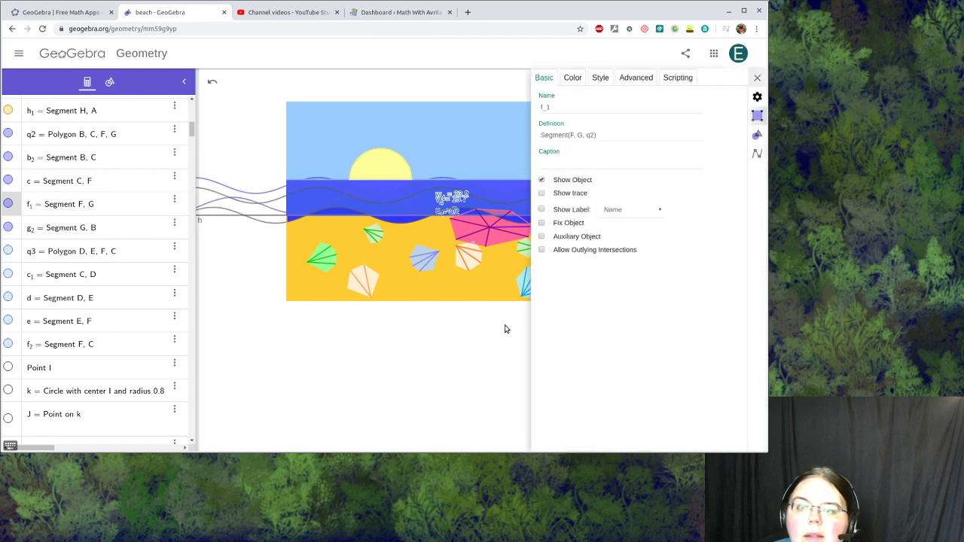
left_click(570, 77)
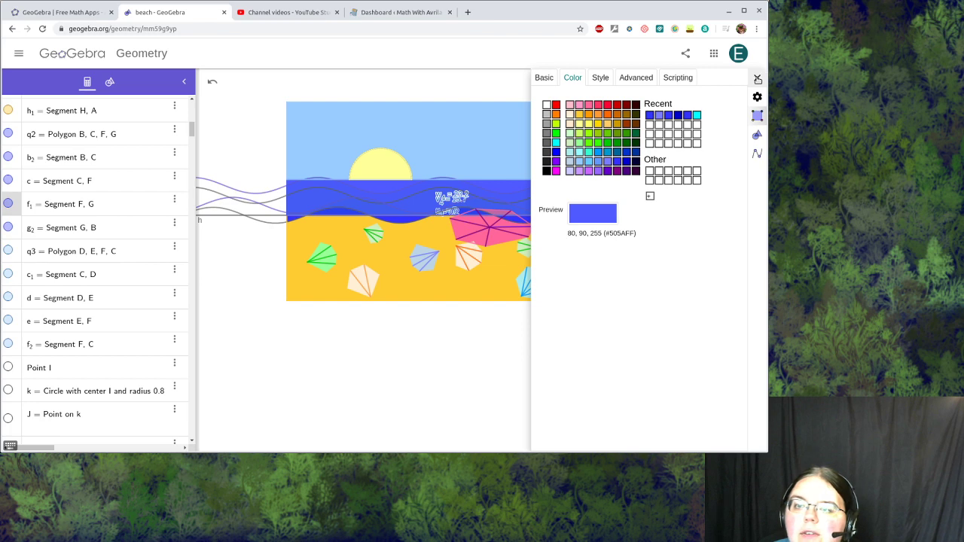
left_click(758, 79)
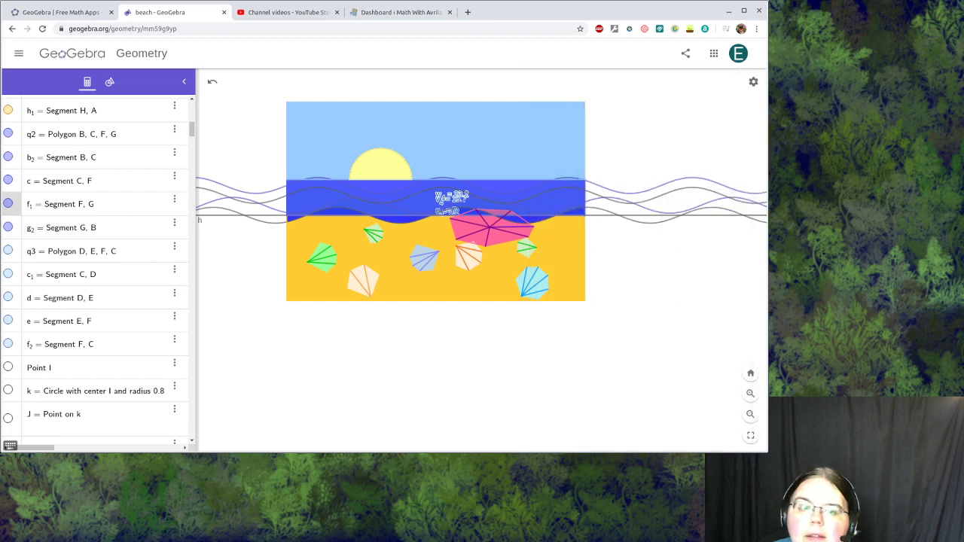
scroll(81, 390, "down", 4)
left_click_drag(192, 142, 184, 427)
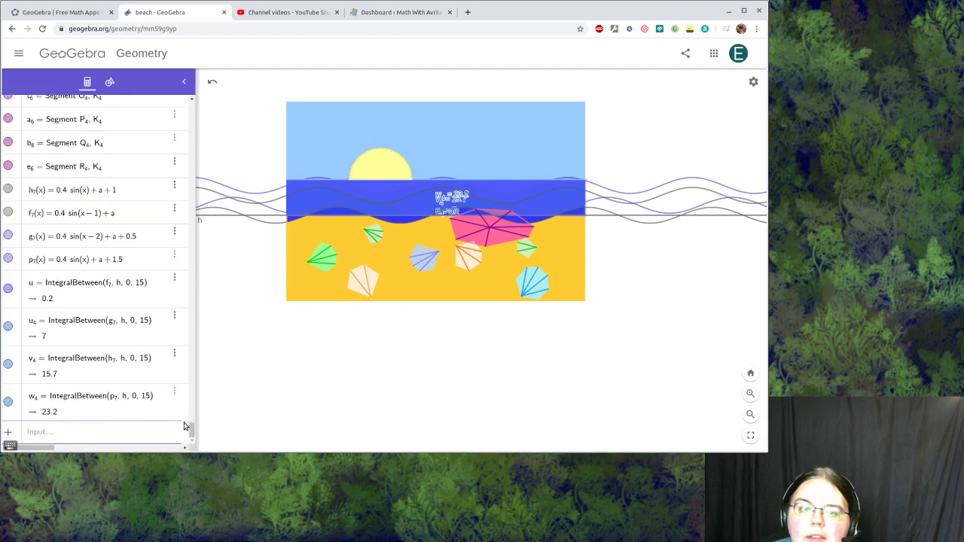
Step: Recolour the u region to RGB 80, 90, 255 (#505AFF) via exact colour entry
left_click(76, 293)
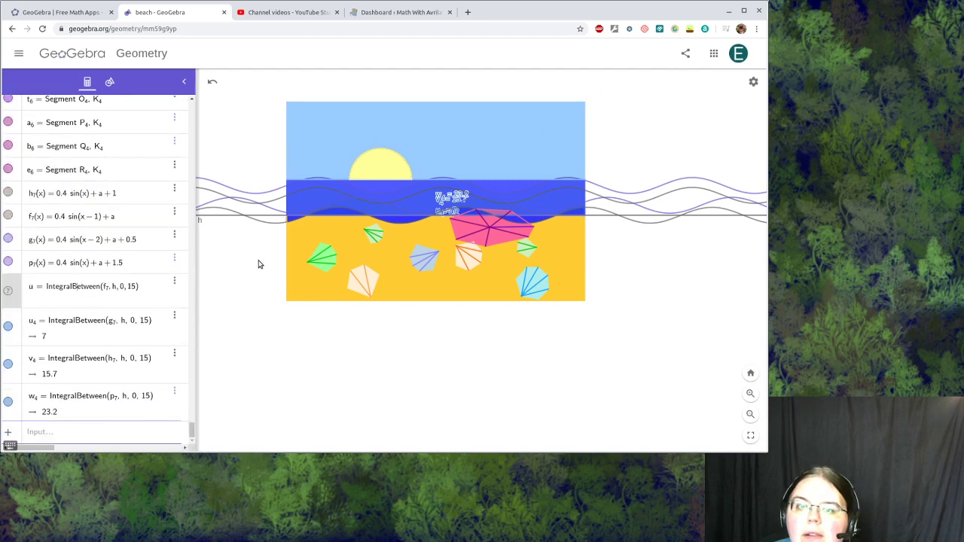
left_click(402, 226)
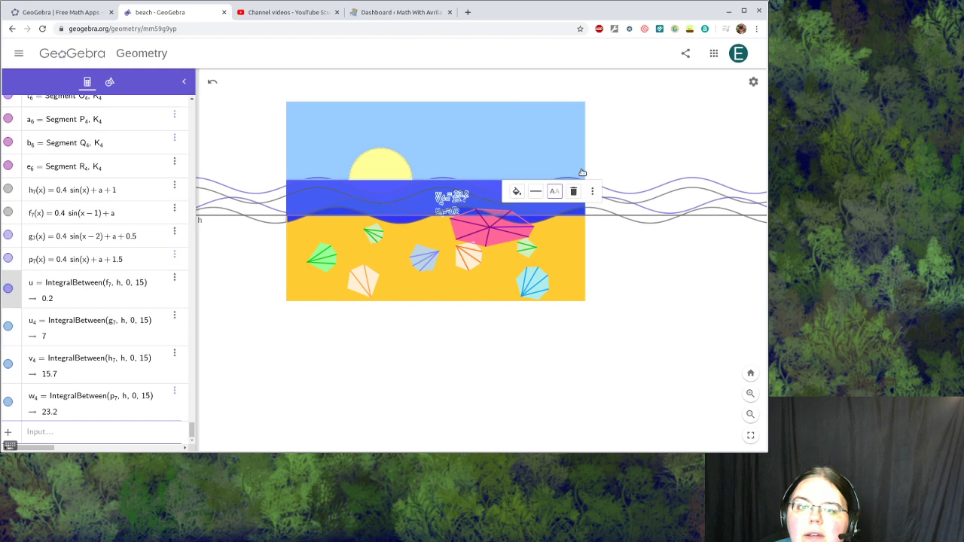
left_click(592, 191)
left_click(618, 226)
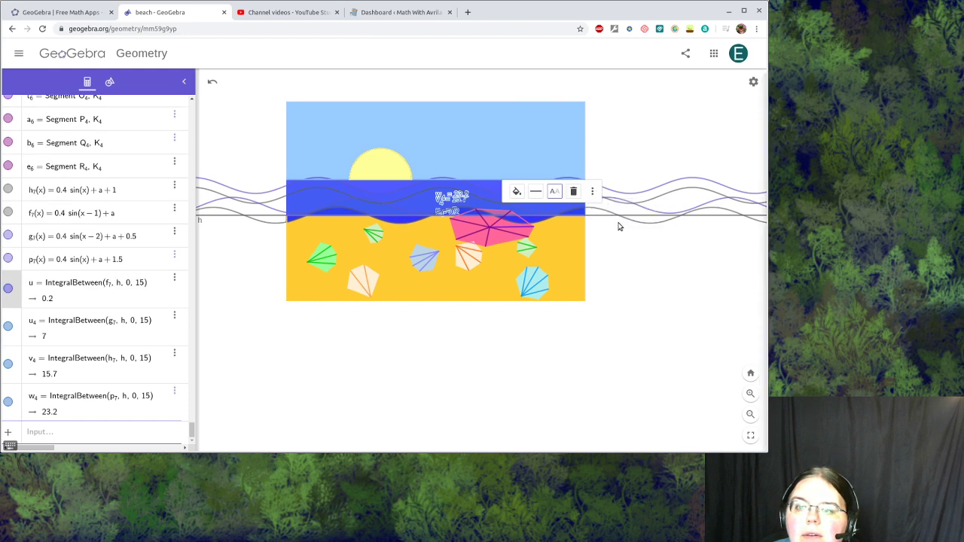
left_click(571, 78)
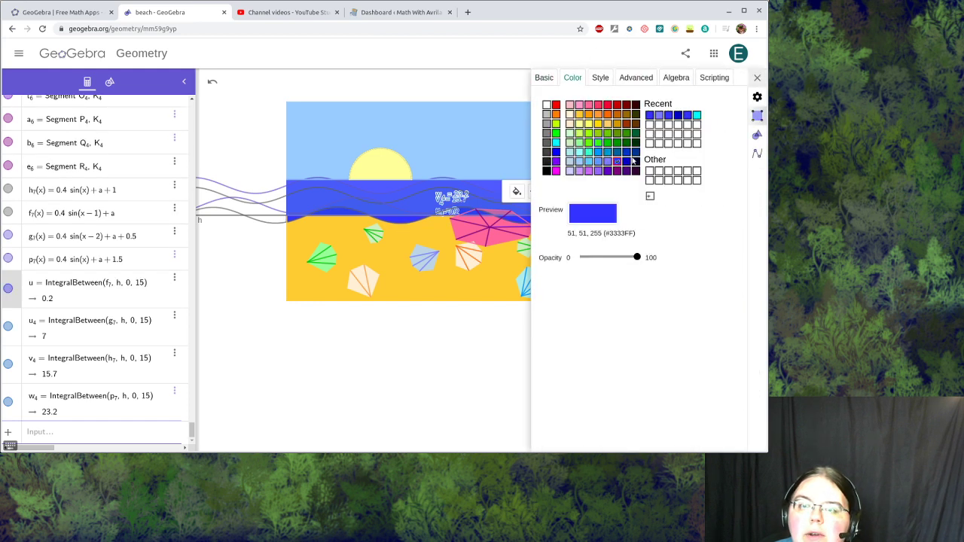
left_click(597, 216)
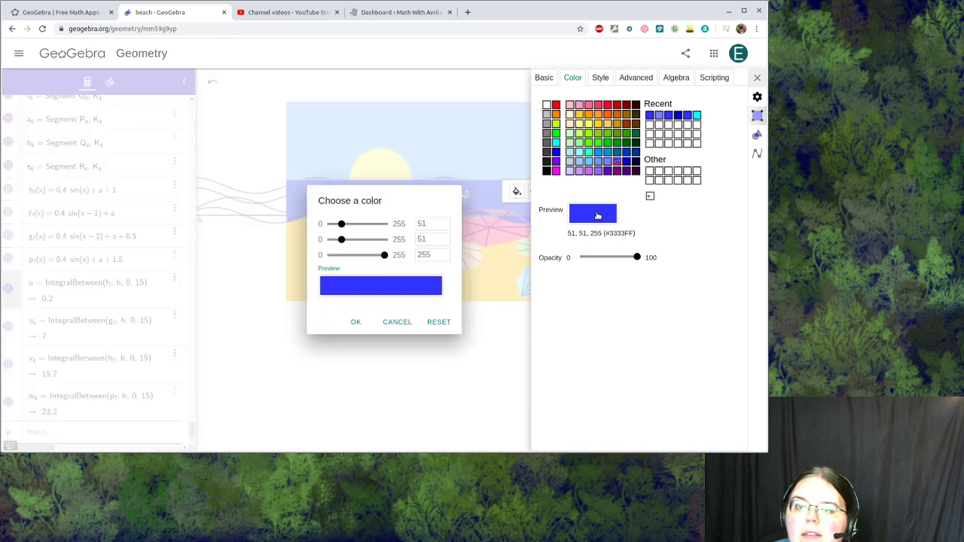
left_click_drag(427, 224, 407, 224)
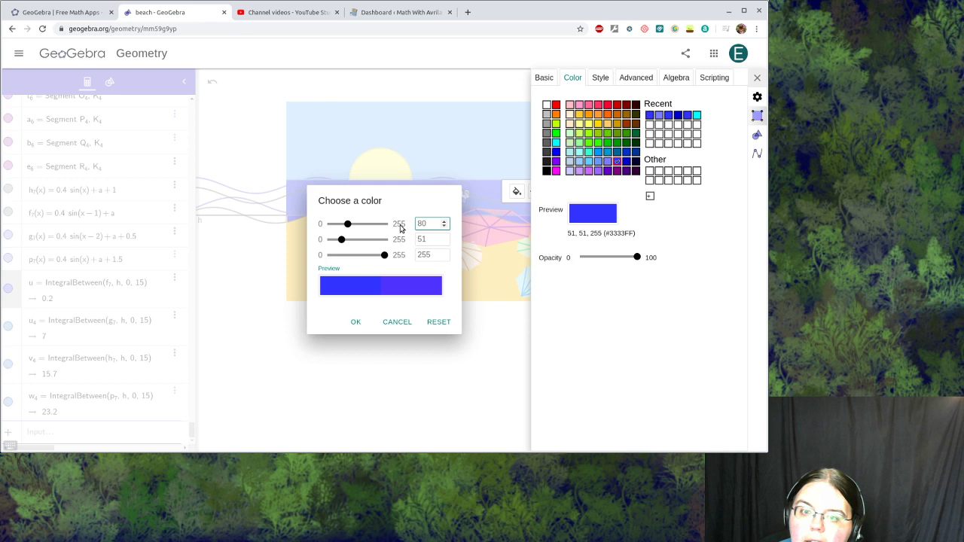
left_click_drag(427, 238, 411, 239)
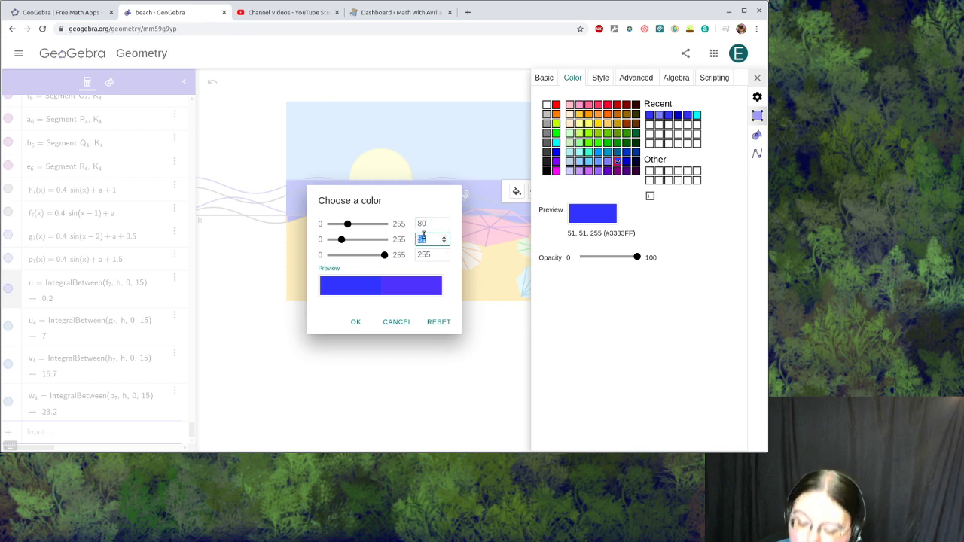
type("96")
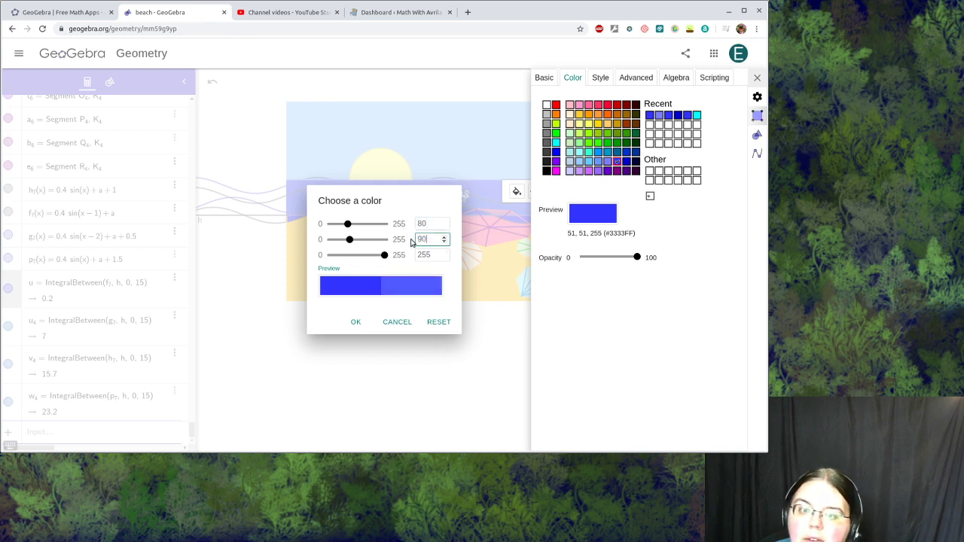
left_click(355, 324)
left_click(441, 379)
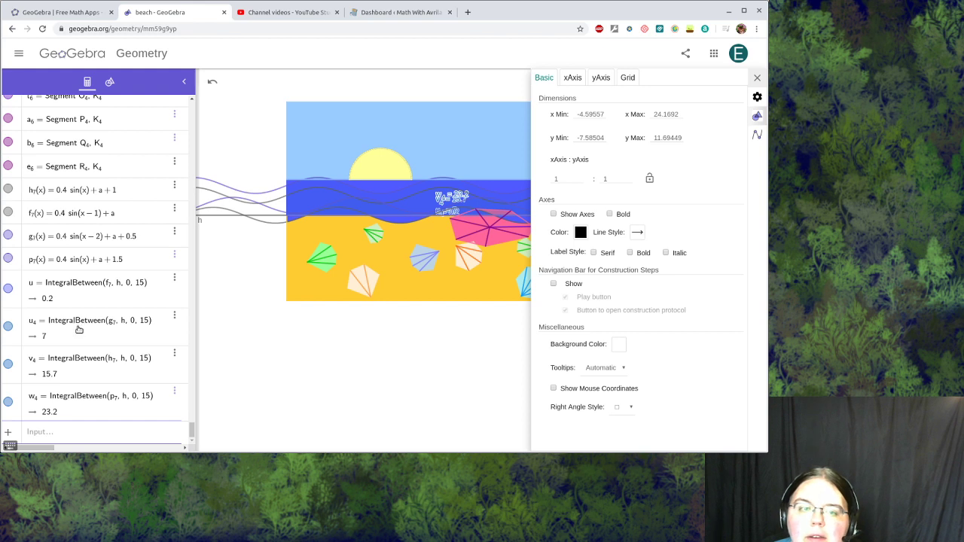
Step: Colour u4 light blue #66CCFF, v4 bright #3333FF and w4 deep #0000CC, tuning each opacity
left_click(78, 330)
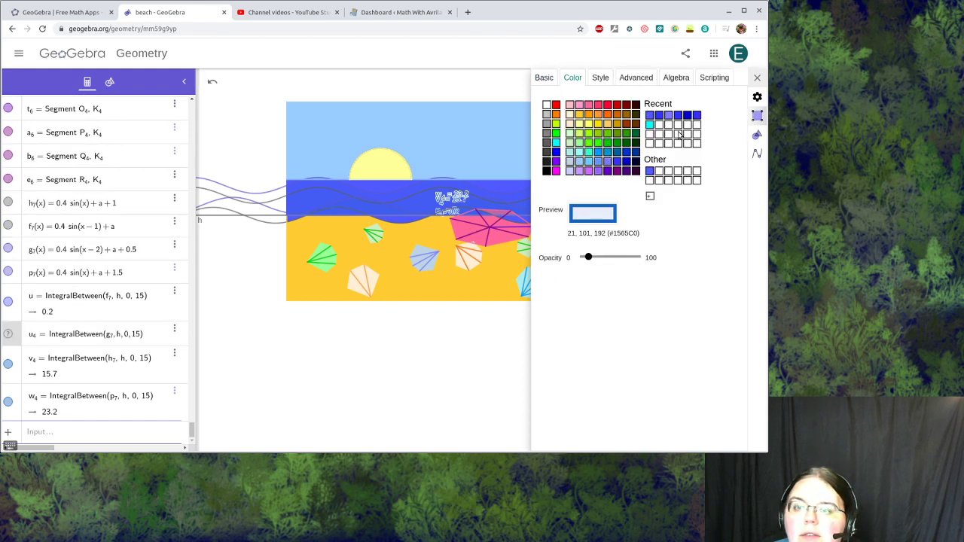
left_click(590, 162)
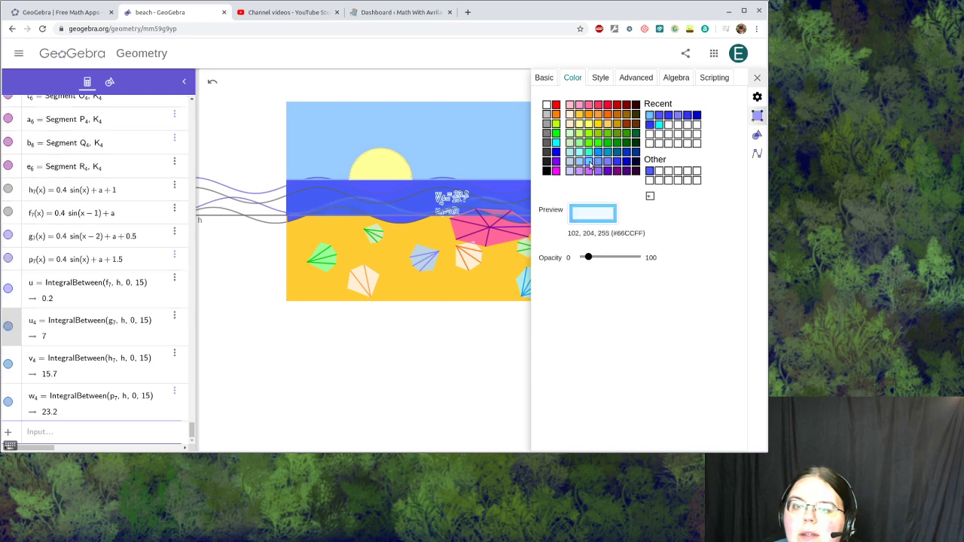
left_click_drag(588, 257, 596, 258)
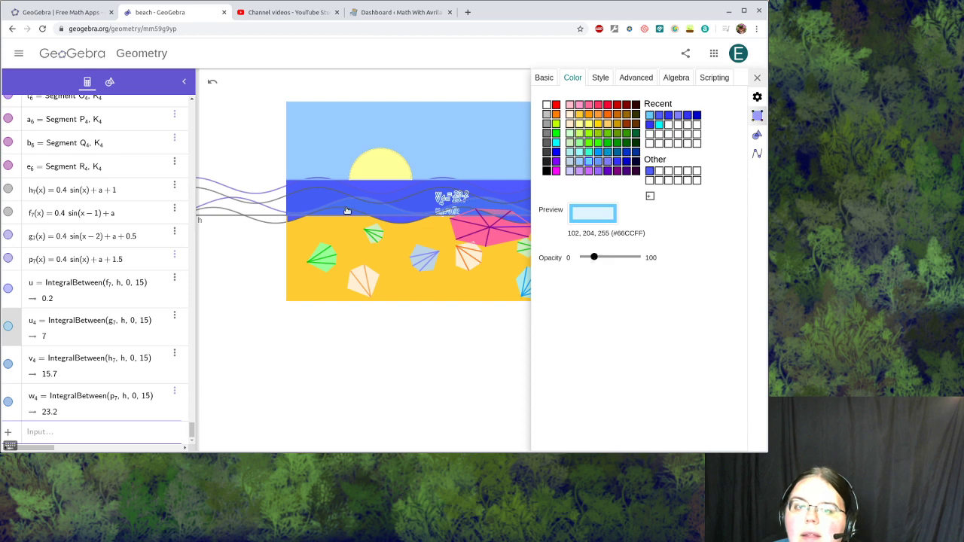
left_click(326, 199)
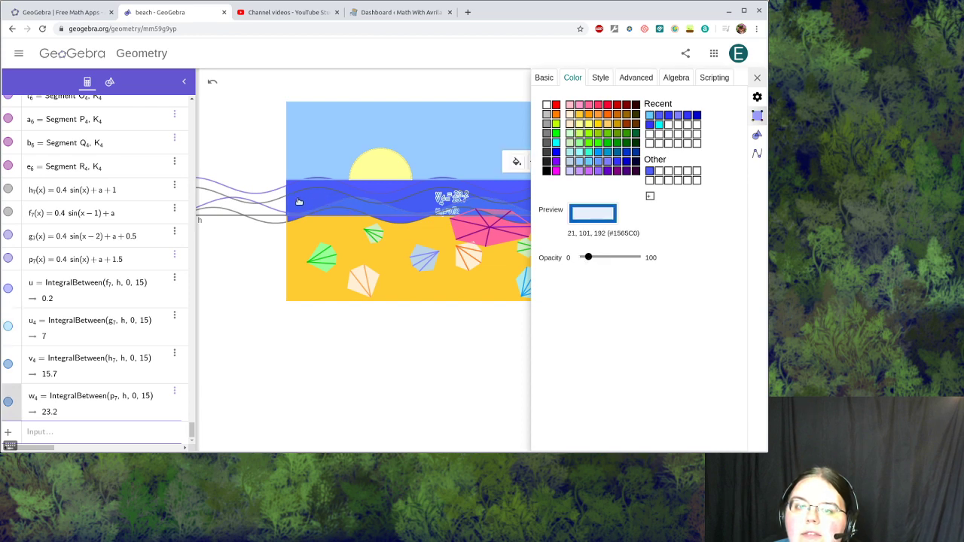
left_click(65, 359)
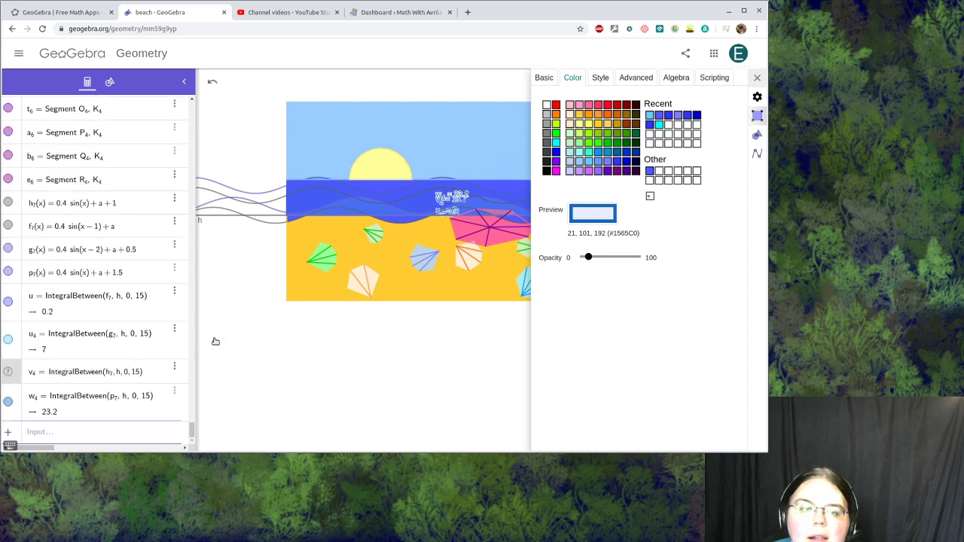
left_click(620, 162)
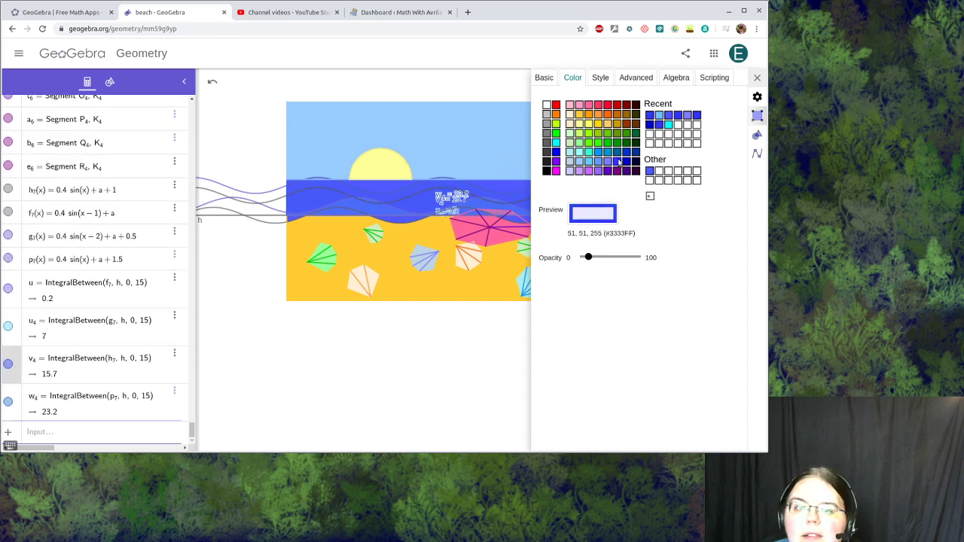
left_click_drag(592, 257, 602, 258)
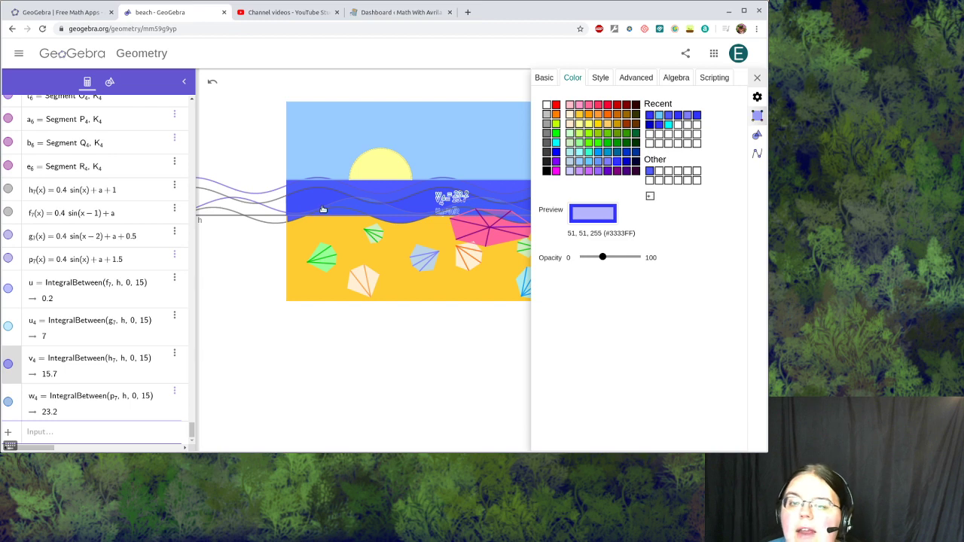
left_click(76, 402)
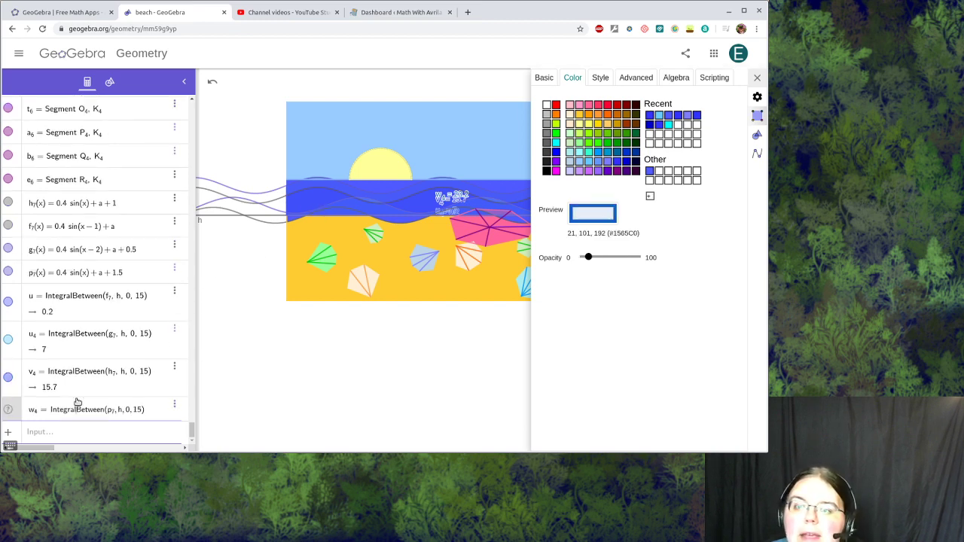
left_click(628, 167)
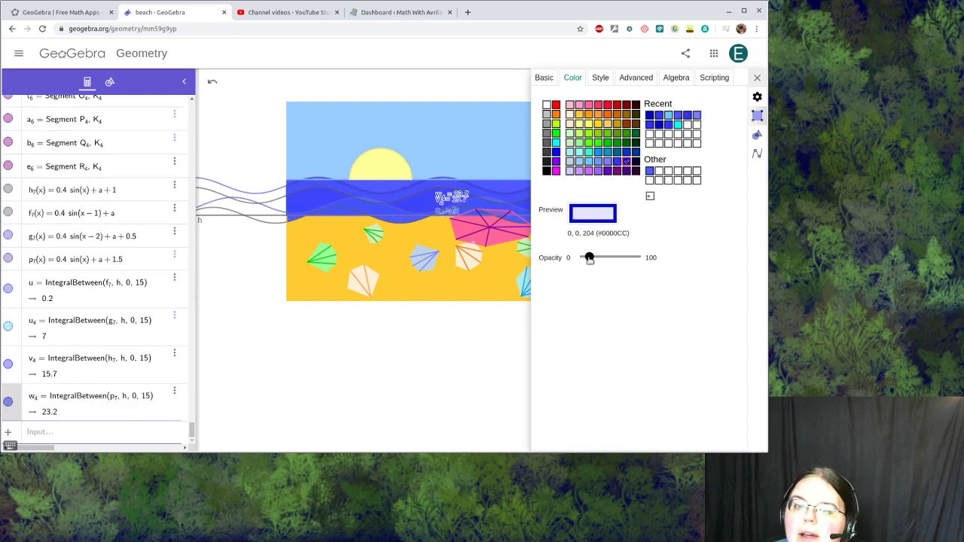
left_click_drag(590, 258, 596, 259)
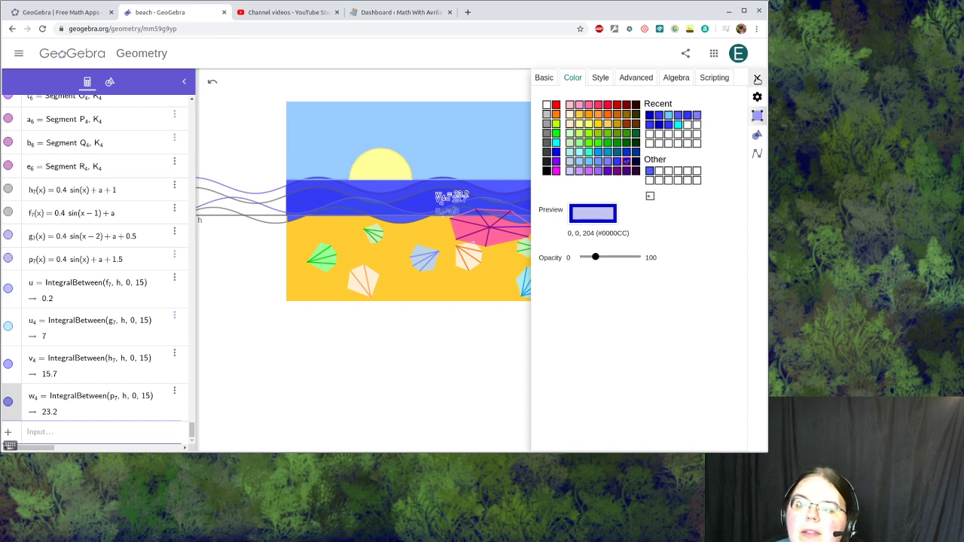
Step: Close the object settings, then select the sea region and the top wave curve p7
left_click(758, 78)
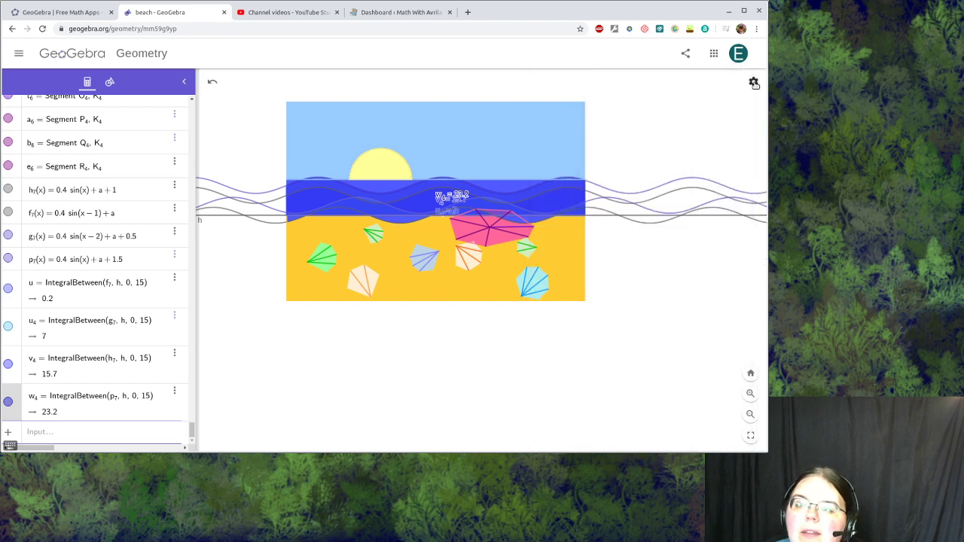
left_click(445, 182)
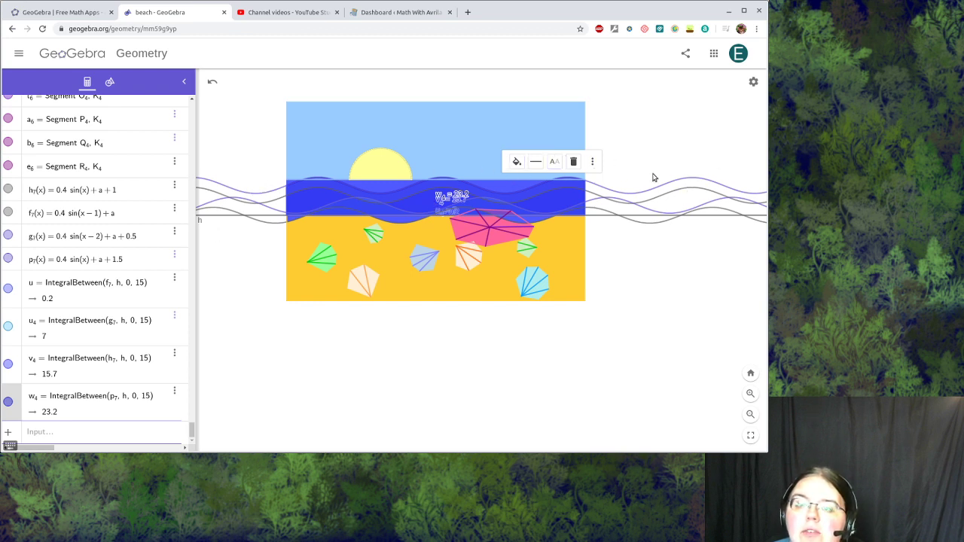
left_click(672, 184)
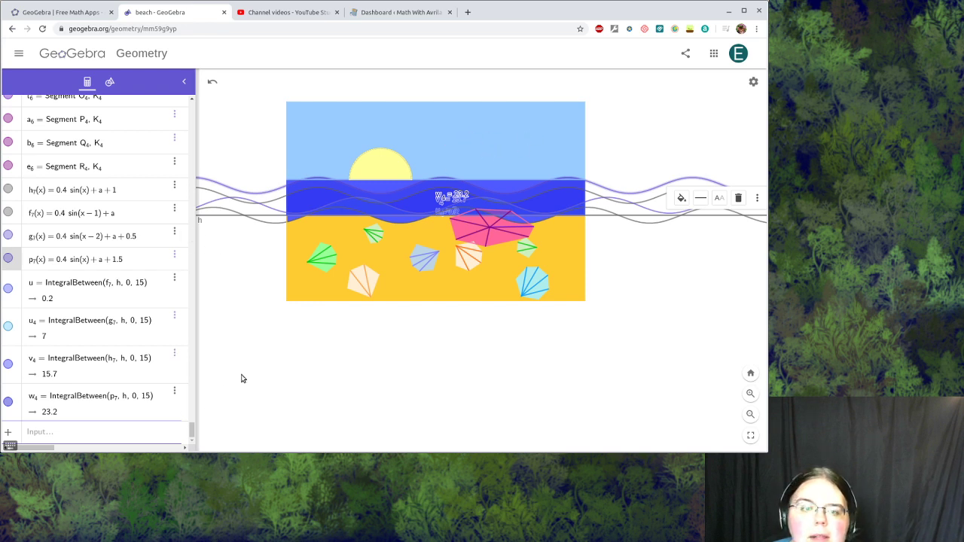
Step: Hide the helper curves h7, f7, g7, p7 and the horizontal line h
right_click(627, 194)
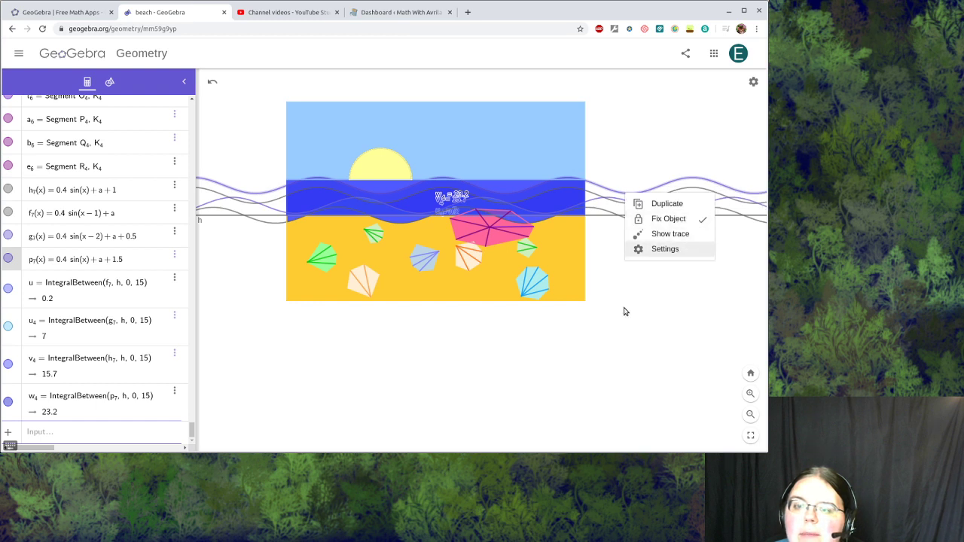
left_click(364, 316)
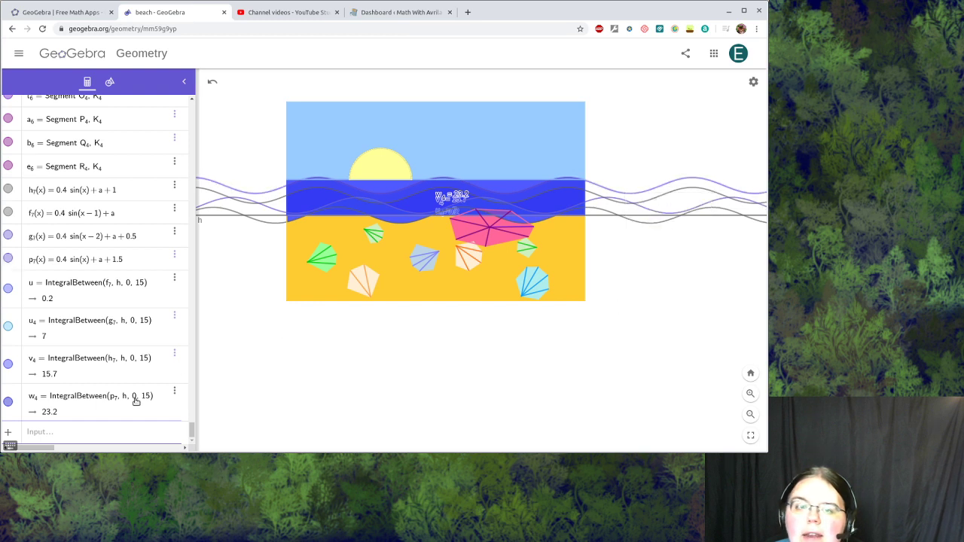
left_click(7, 189)
left_click(8, 213)
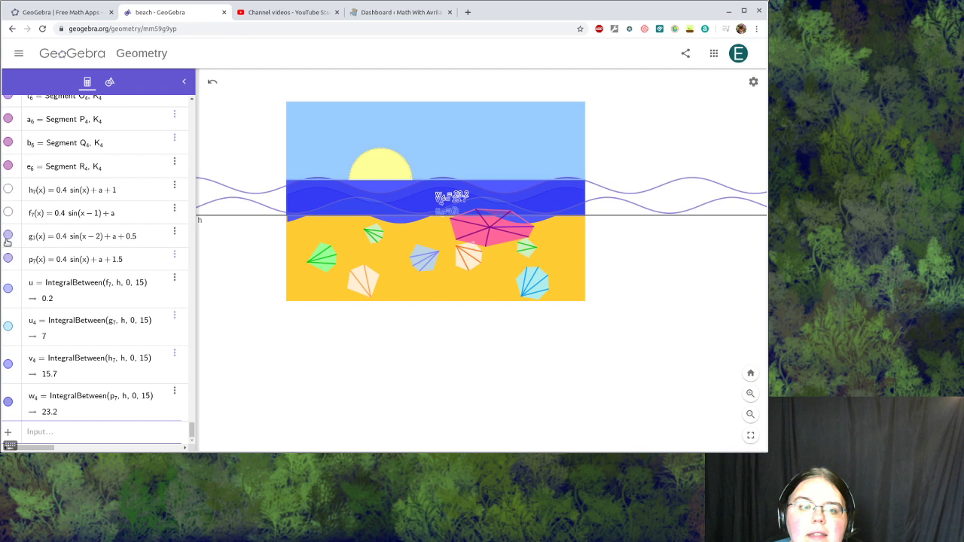
left_click(7, 237)
left_click(8, 259)
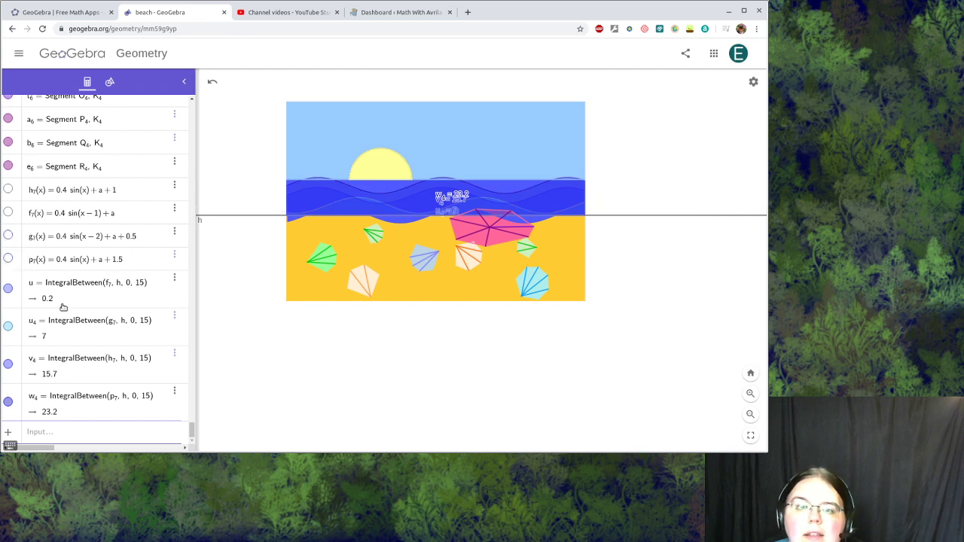
left_click_drag(192, 426, 194, 104)
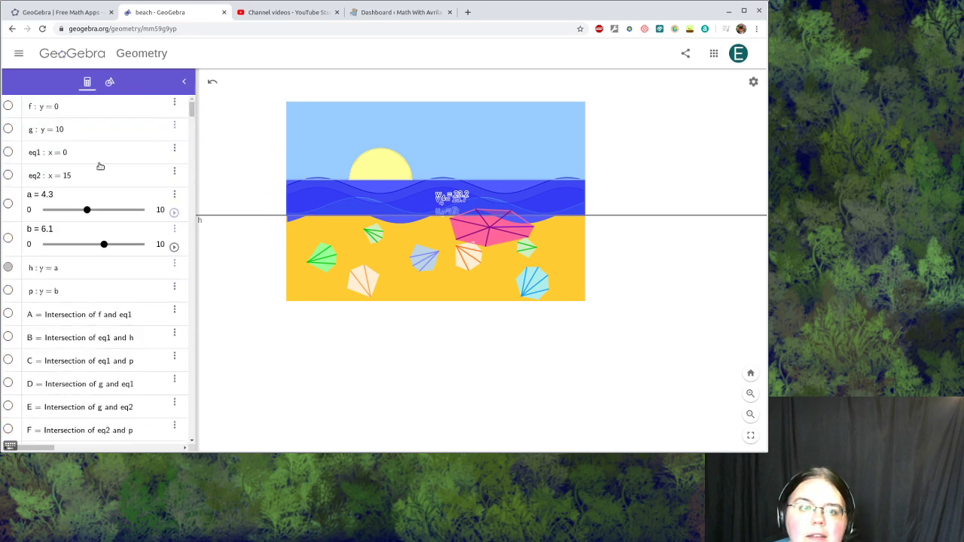
left_click(8, 267)
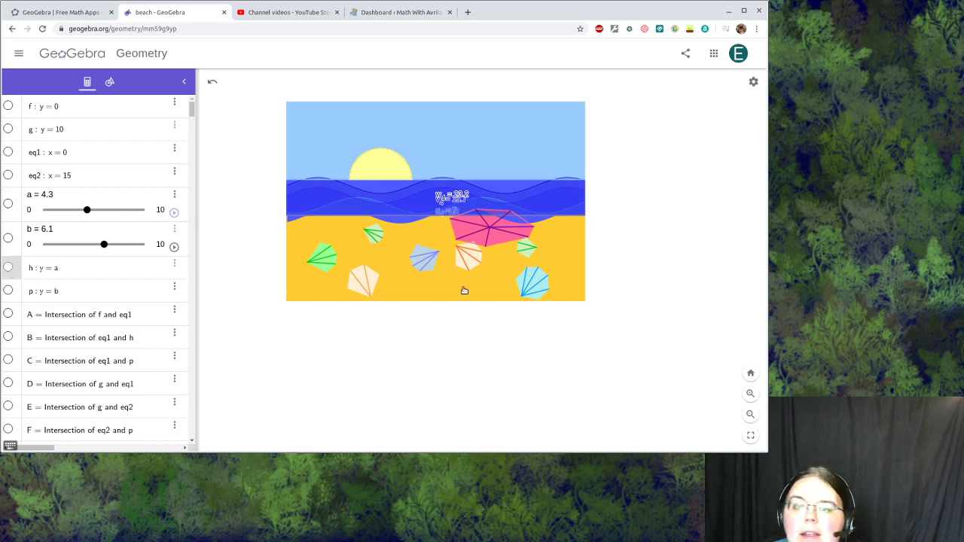
left_click(462, 198)
Step: Turn off Show Label for regions v4 and w4 in Settings, then close the panel
left_click_drag(192, 112, 185, 448)
left_click(98, 287)
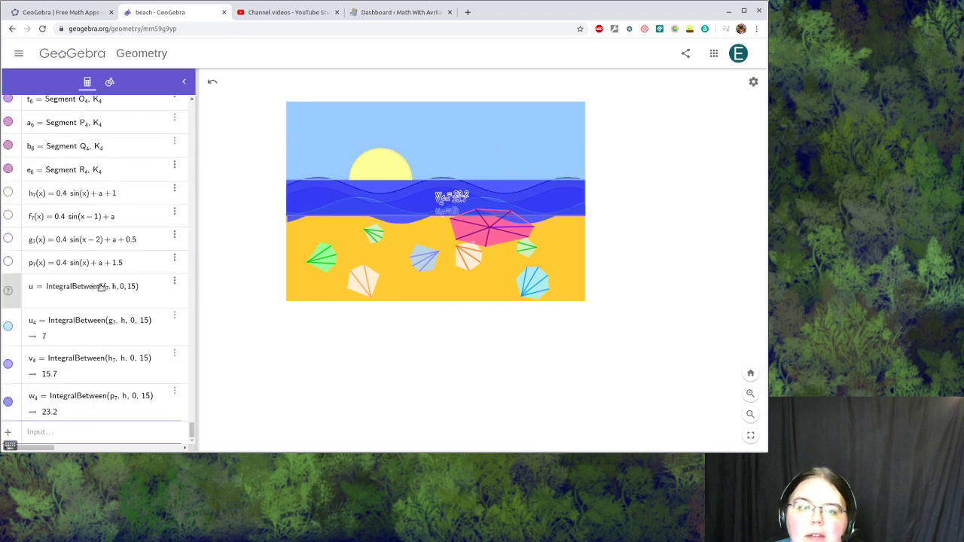
left_click(175, 279)
left_click(192, 309)
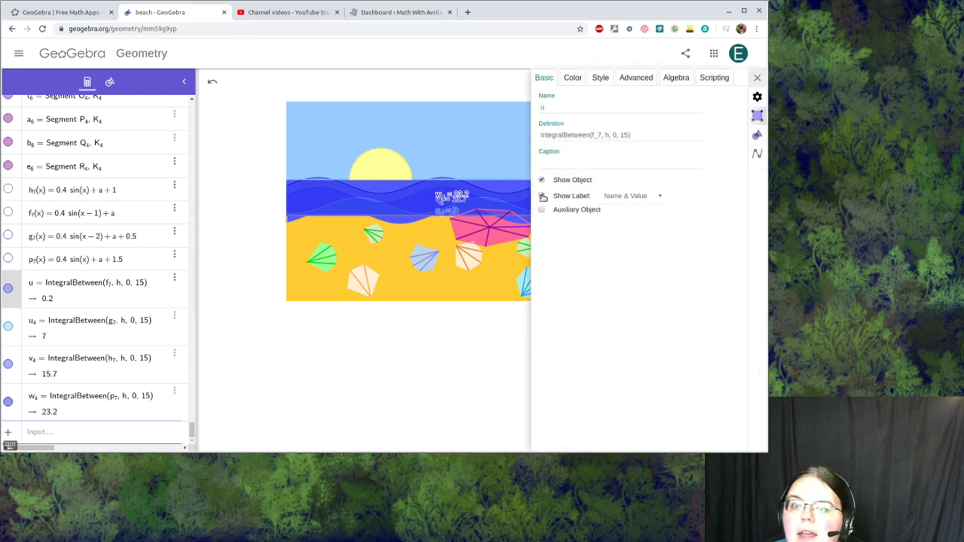
left_click(66, 324)
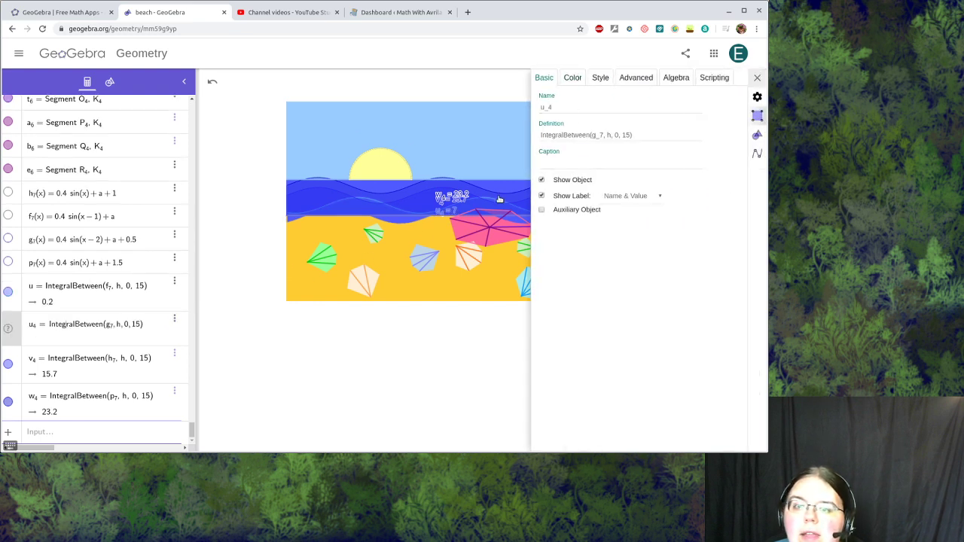
left_click(104, 360)
left_click(542, 196)
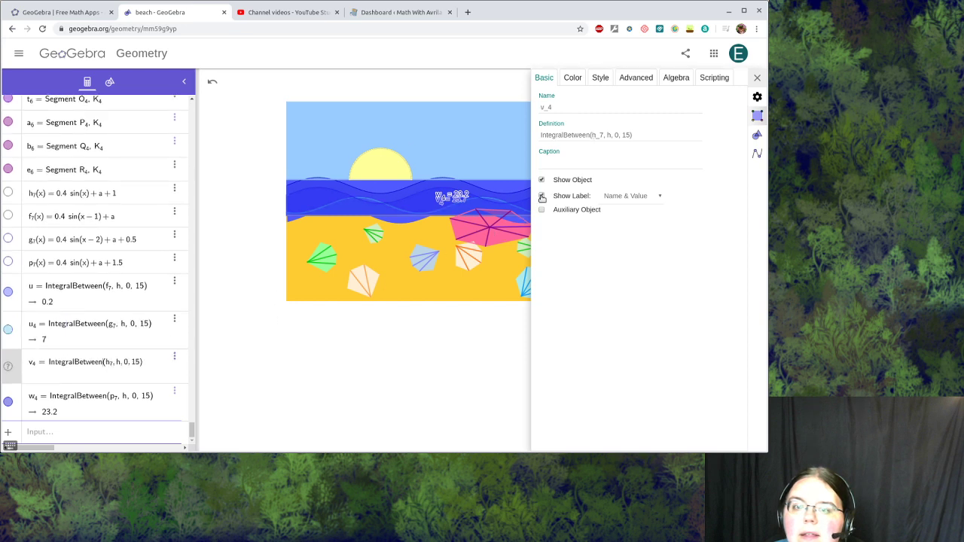
left_click(88, 398)
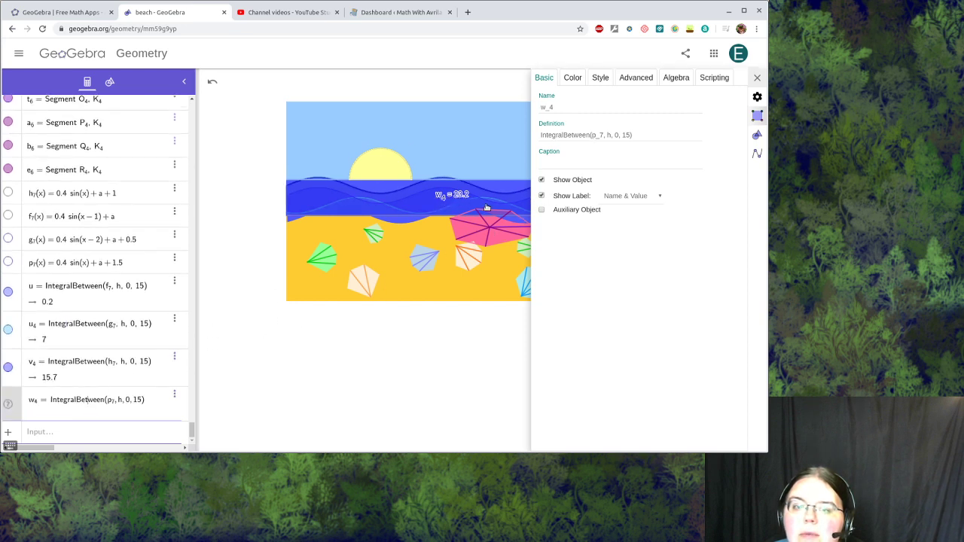
left_click(542, 196)
left_click(320, 215)
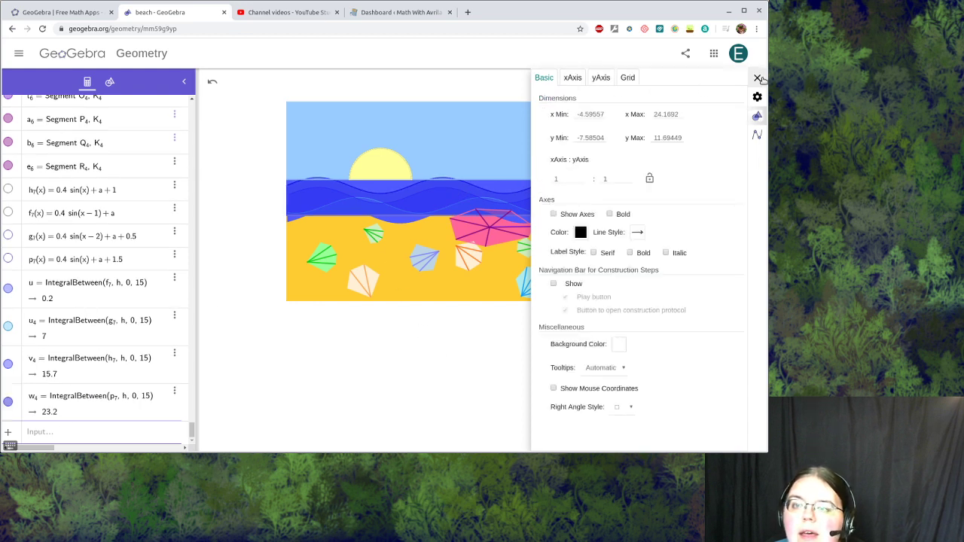
left_click(758, 78)
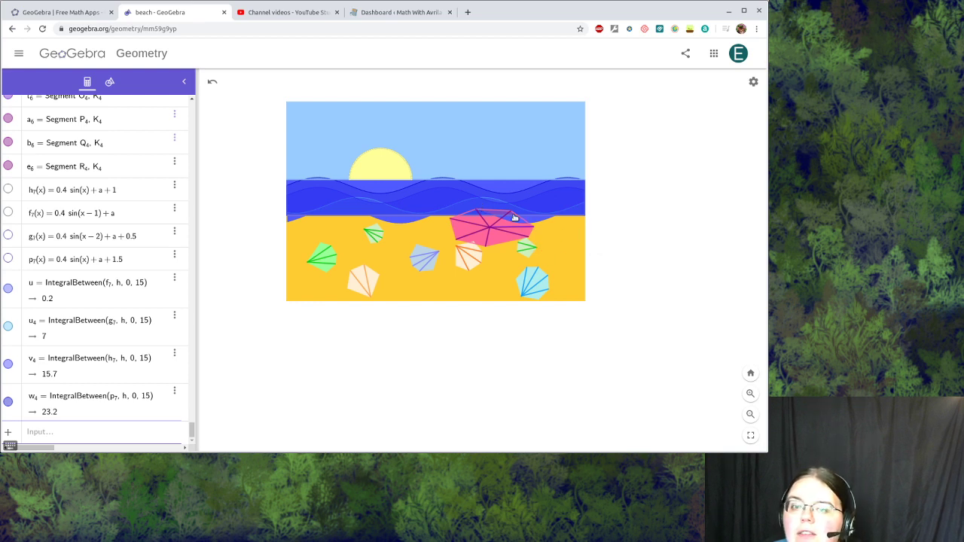
left_click(478, 216)
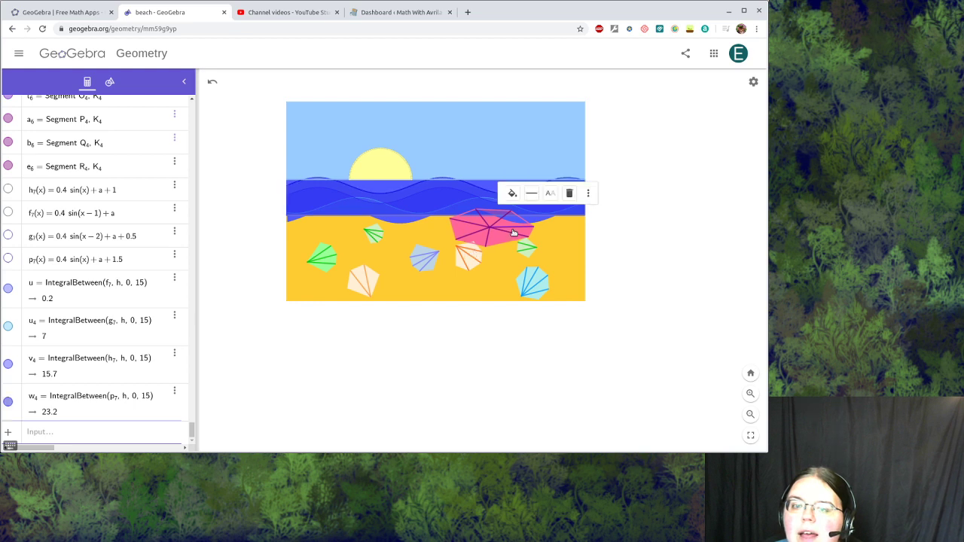
left_click(615, 233)
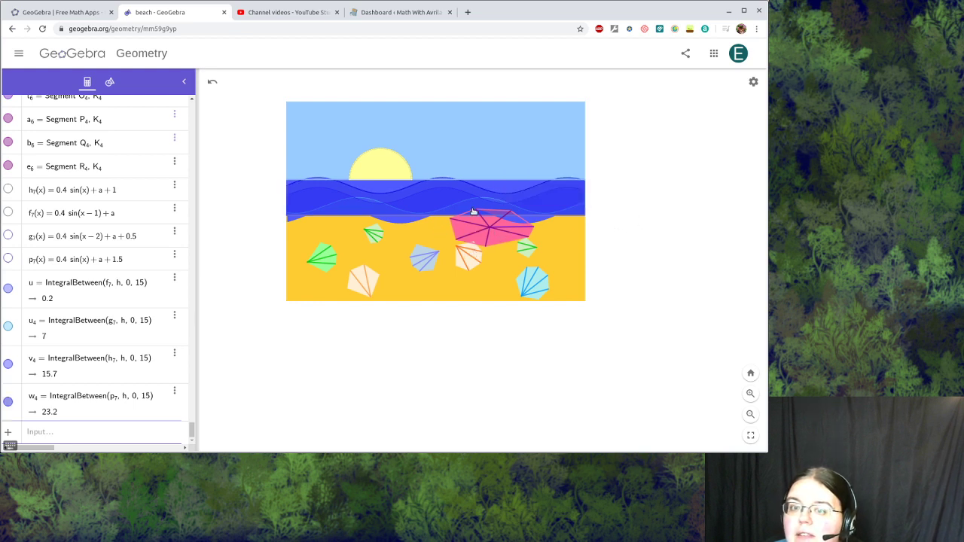